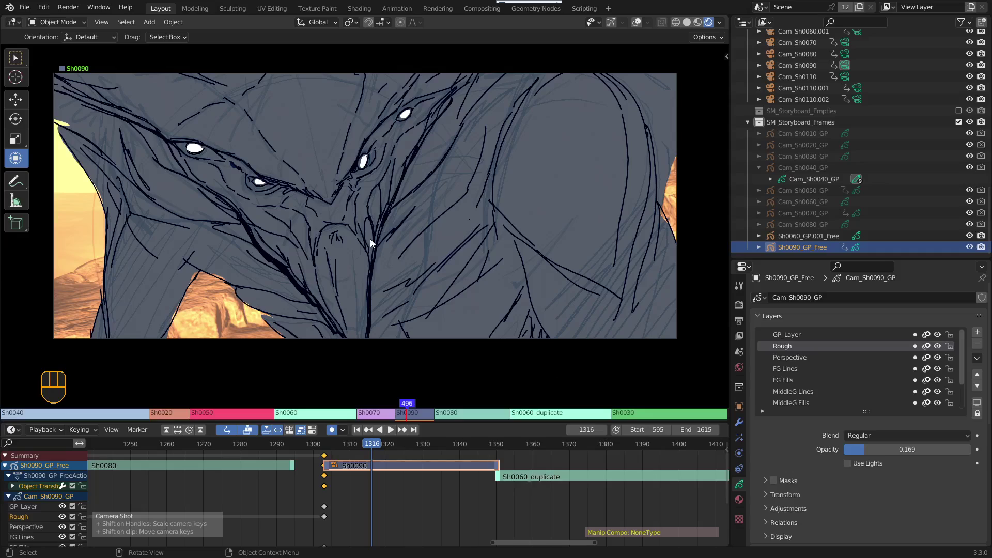
# Exit the Sh0090 camera view, then orbit and zoom in on the free-floating creature sketch plane
pyautogui.click(422, 260)
pyautogui.press('KP_0')
pyautogui.moveTo(418, 266)
pyautogui.mouseDown(button='middle')
pyautogui.moveTo(401, 282)
pyautogui.moveTo(571, 284)
pyautogui.moveTo(522, 271)
pyautogui.moveTo(351, 369)
pyautogui.moveTo(452, 326)
pyautogui.moveTo(410, 321)
pyautogui.moveTo(396, 349)
pyautogui.moveTo(412, 328)
pyautogui.moveTo(413, 294)
pyautogui.mouseUp(button='middle')
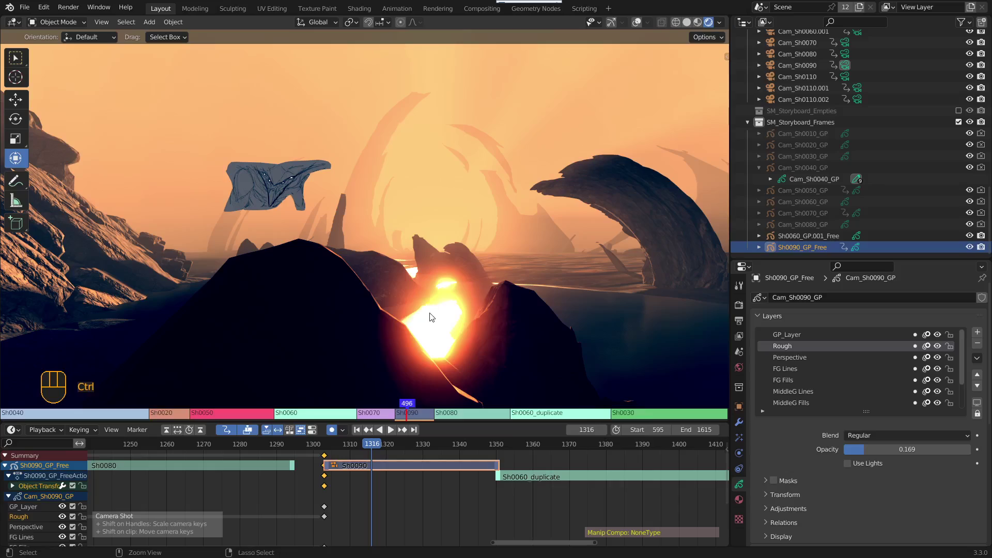
pyautogui.moveTo(429, 298)
pyautogui.keyDown('ctrl'); pyautogui.mouseDown(button='middle')
pyautogui.moveTo(408, 306)
pyautogui.moveTo(465, 308)
pyautogui.moveTo(346, 295)
pyautogui.moveTo(425, 332)
pyautogui.moveTo(399, 278)
pyautogui.moveTo(404, 231)
pyautogui.moveTo(455, 301)
pyautogui.moveTo(441, 302)
pyautogui.mouseUp(button='middle'); pyautogui.keyUp('ctrl')
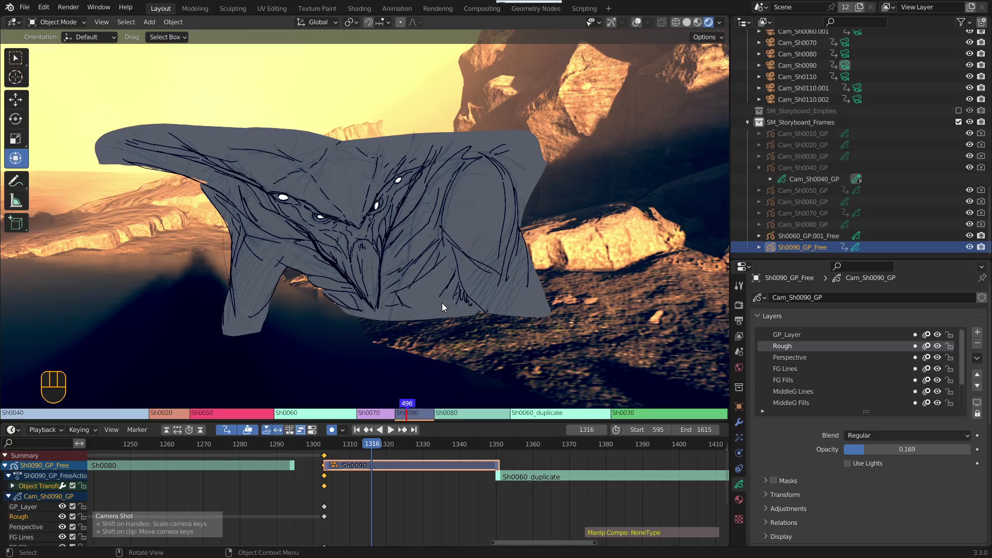
# Move the playhead to frame 1310 and briefly toggle viewport overlays on and off
pyautogui.moveTo(373, 448); pyautogui.dragTo(350, 454)
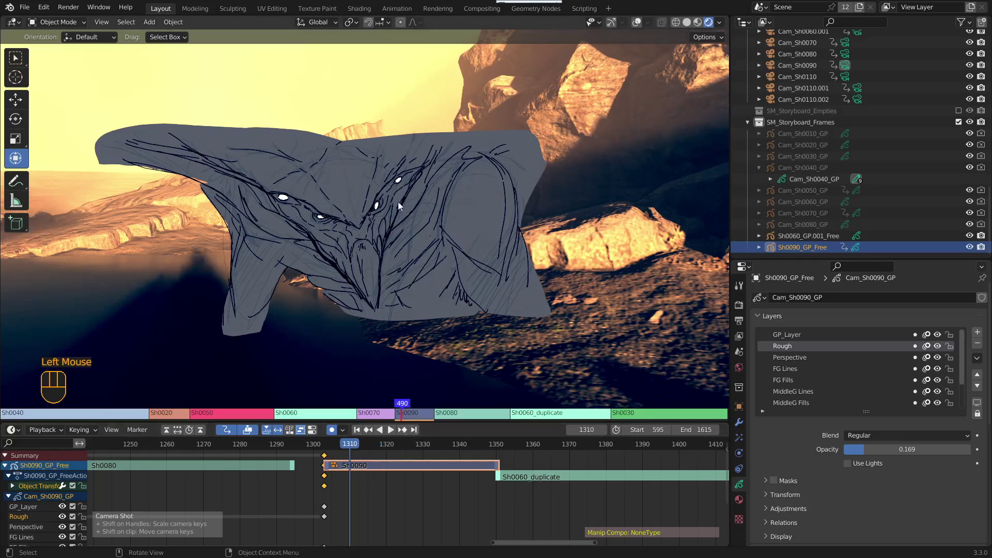
pyautogui.click(637, 22)
pyautogui.click(639, 23)
pyautogui.click(740, 486)
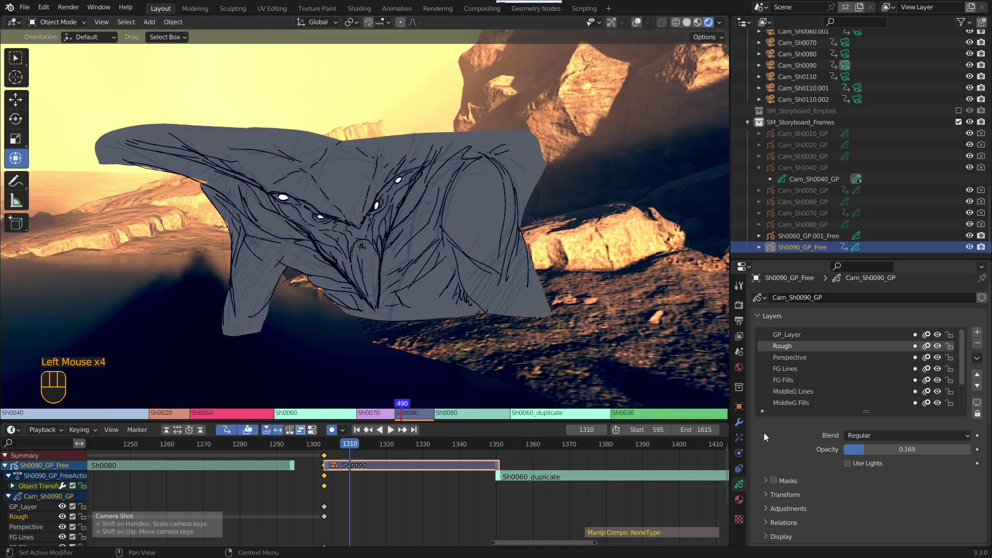
# Compare the GP_Layer and Rough layers by toggling their visibility, then settle on frame 1343
pyautogui.click(937, 333)
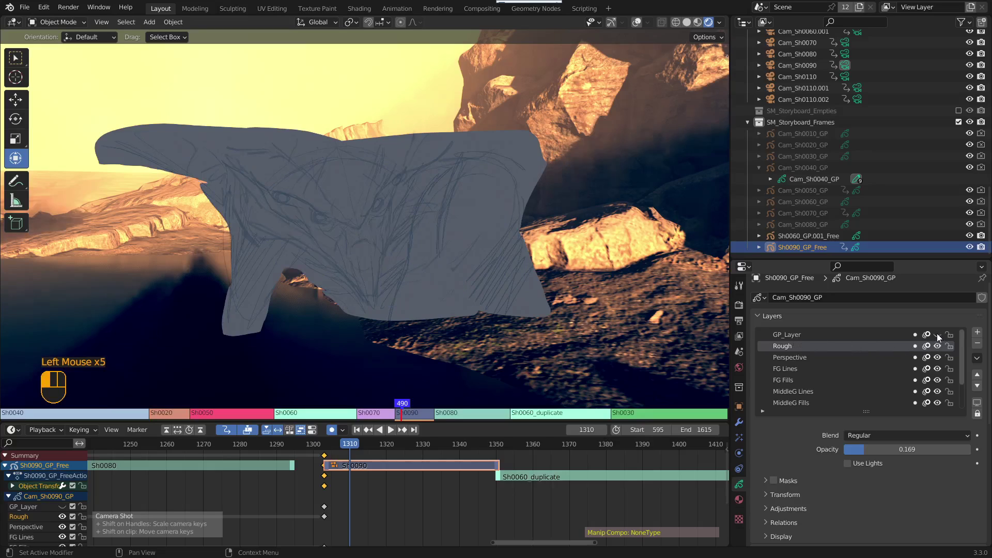
pyautogui.click(937, 342)
pyautogui.click(937, 334)
pyautogui.click(938, 343)
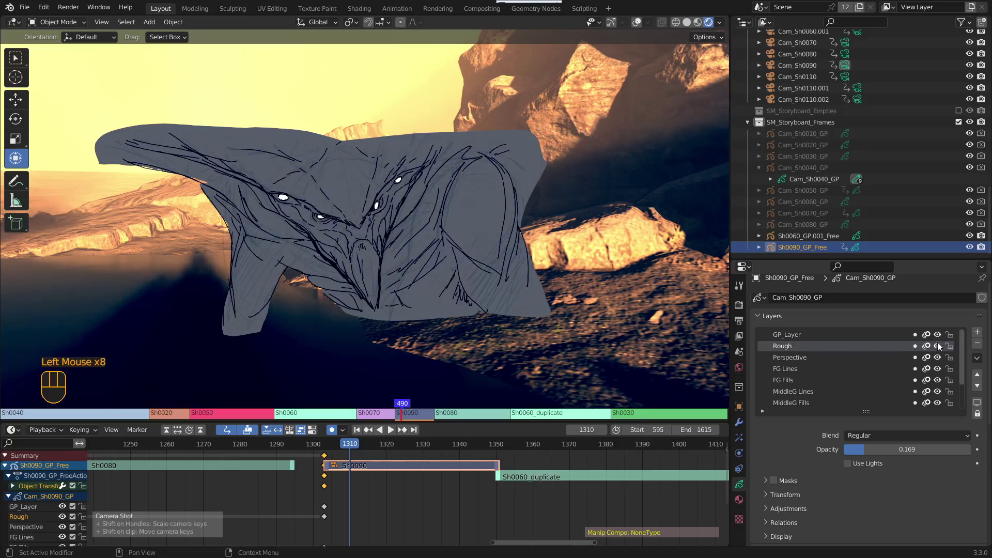
pyautogui.moveTo(331, 449); pyautogui.dragTo(478, 450)
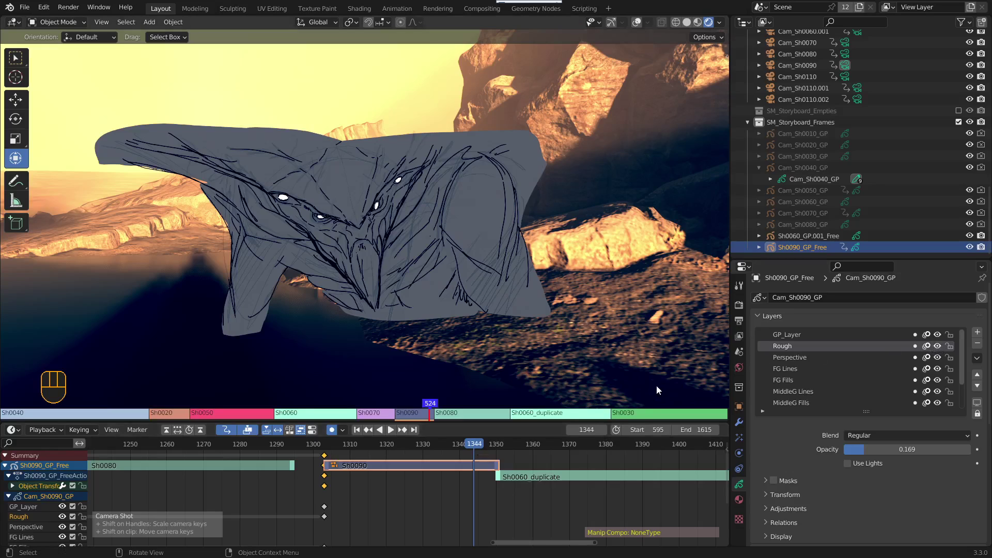
pyautogui.press('Left')
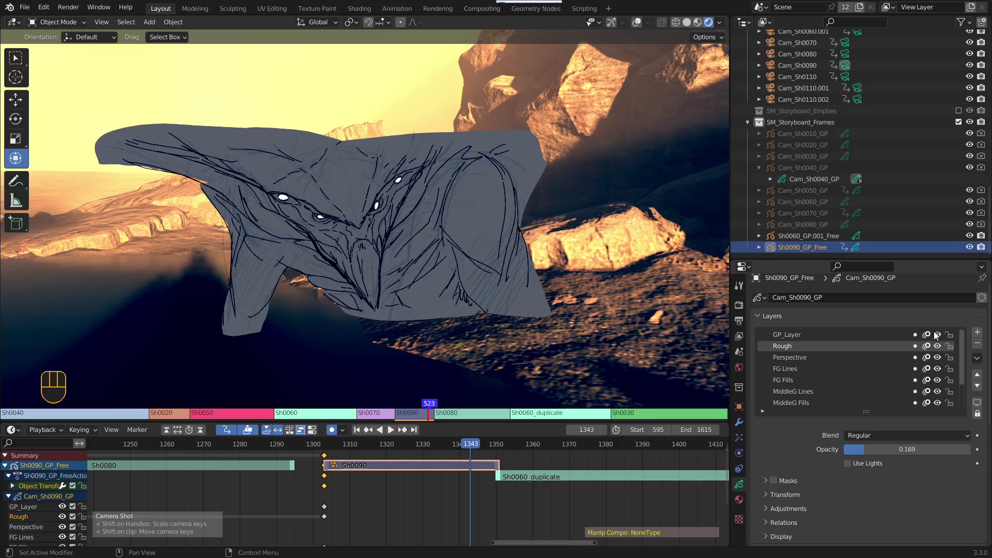
# Keyframe the Rough and GP_Layer layers as visible at frame 1343
pyautogui.press('i')
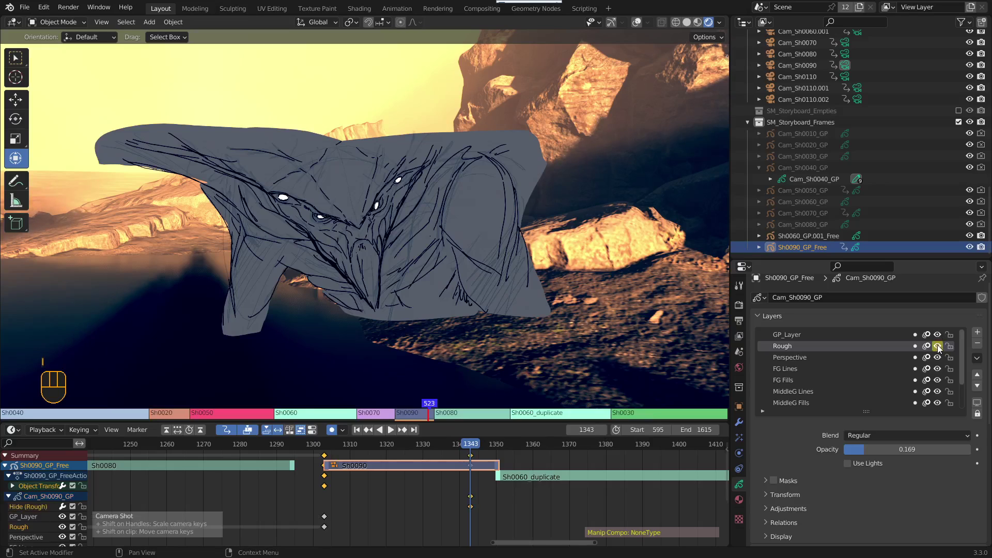
pyautogui.click(937, 334)
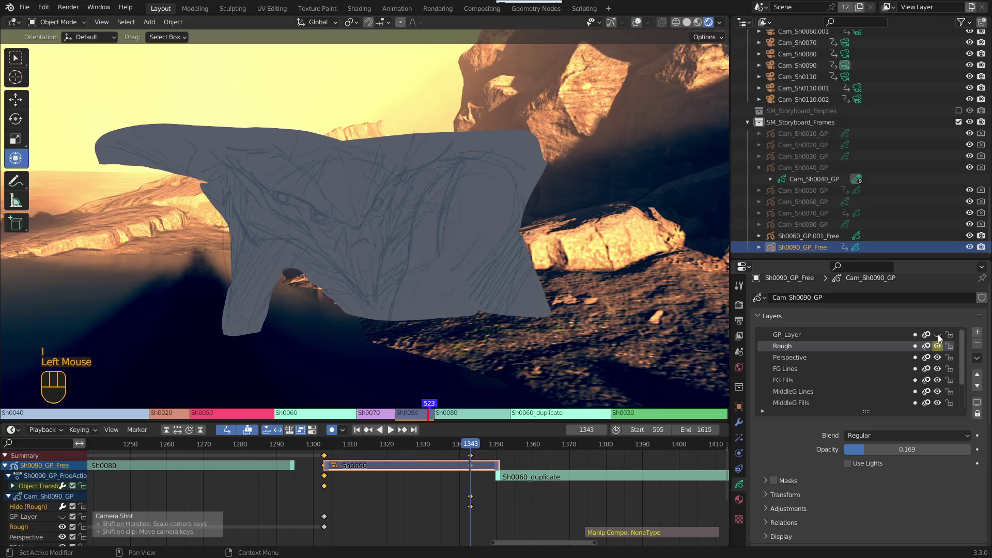
pyautogui.click(938, 334)
pyautogui.press('i')
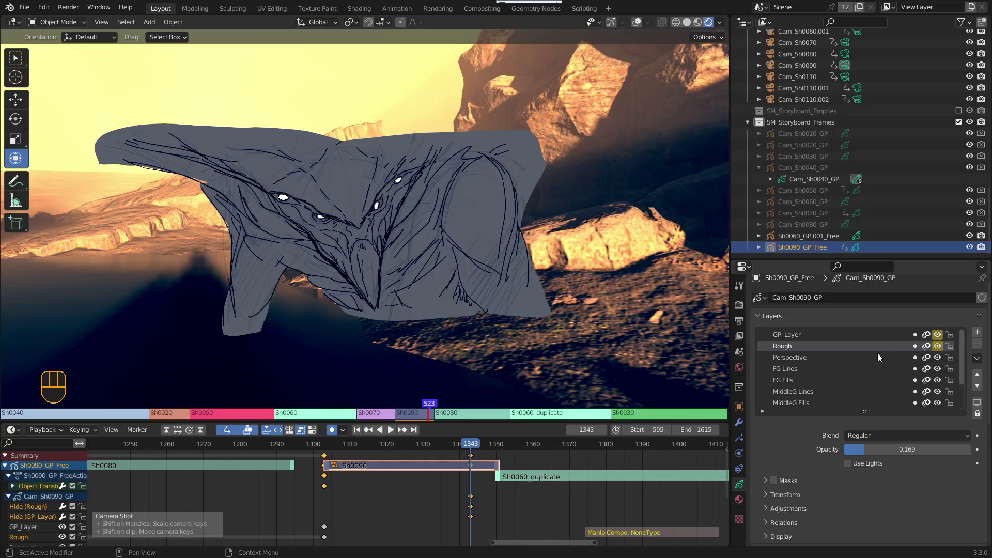
# At frame 1344, hide GP_Layer and Rough and key them, then return to 1343
pyautogui.press('Right')
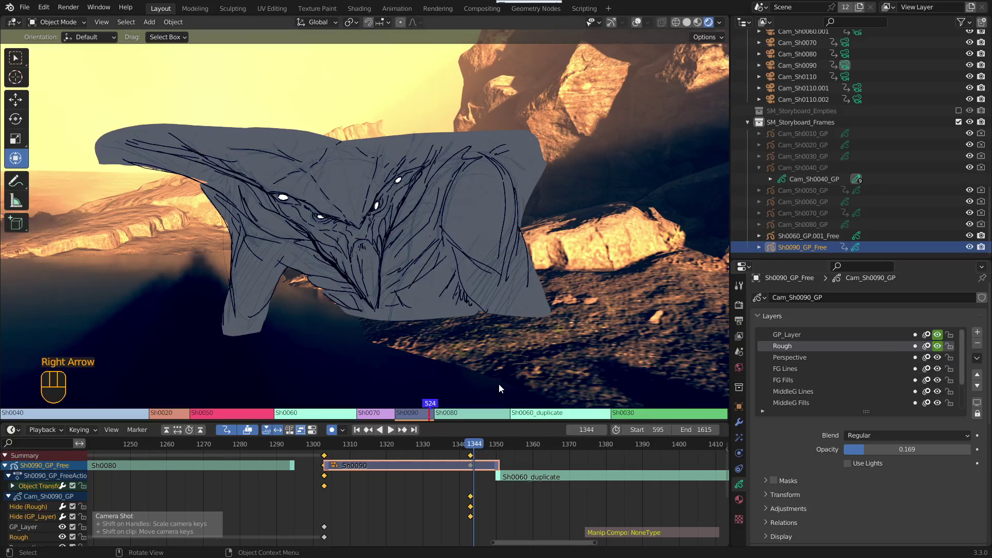
pyautogui.click(938, 334)
pyautogui.click(938, 346)
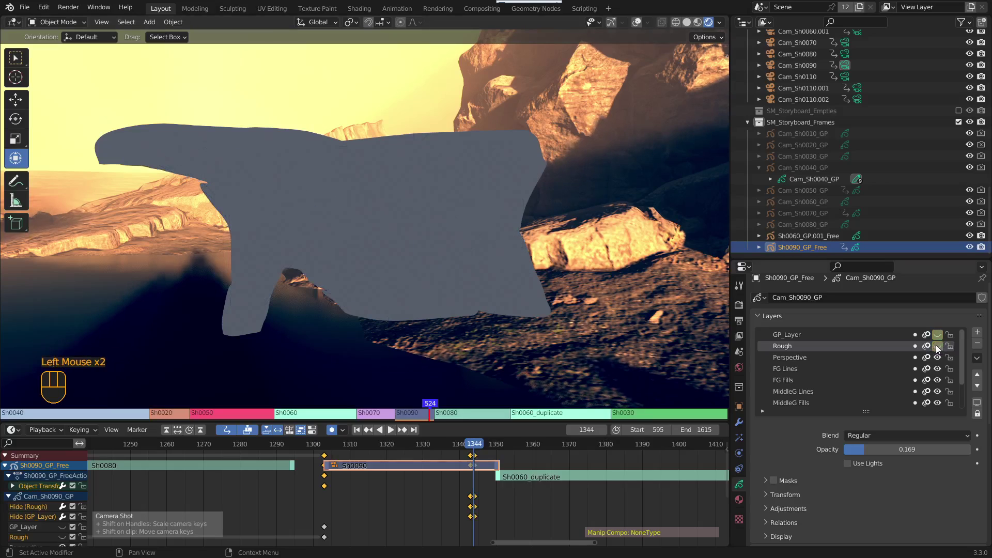
pyautogui.press('o')
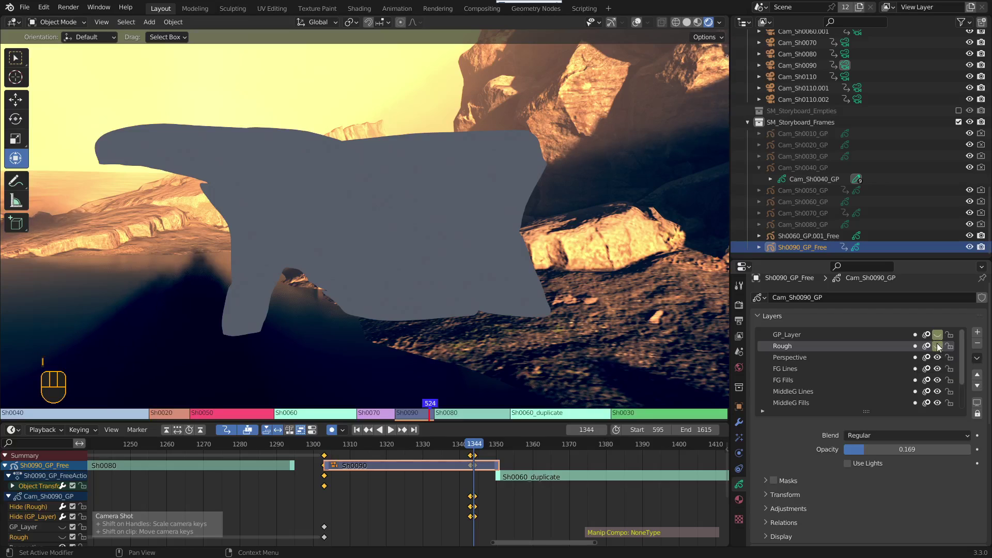
pyautogui.press('i')
pyautogui.press('i')
pyautogui.click(470, 447)
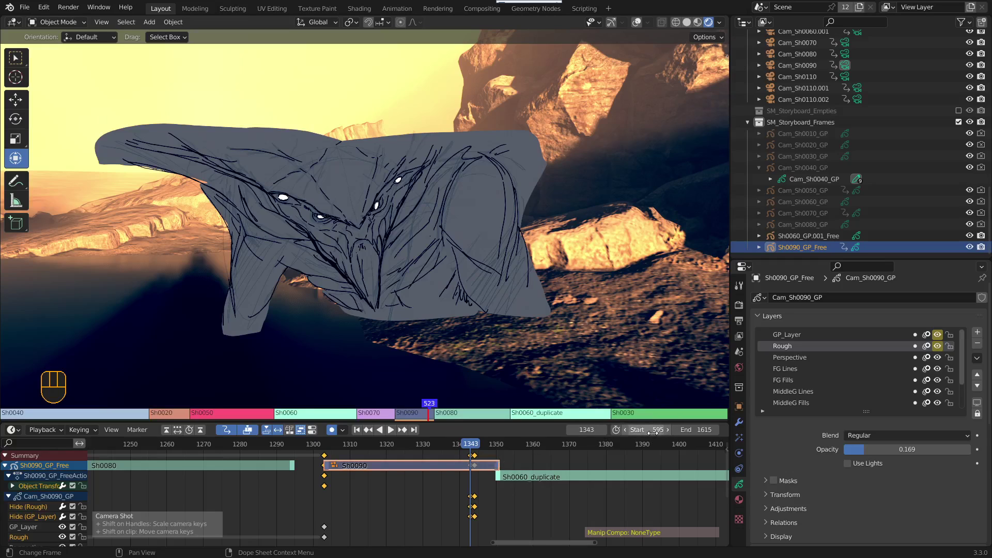
# Scrub across the shot end, return to frame 1343 and check the Rough layer's toggle
pyautogui.moveTo(473, 449); pyautogui.dragTo(480, 450)
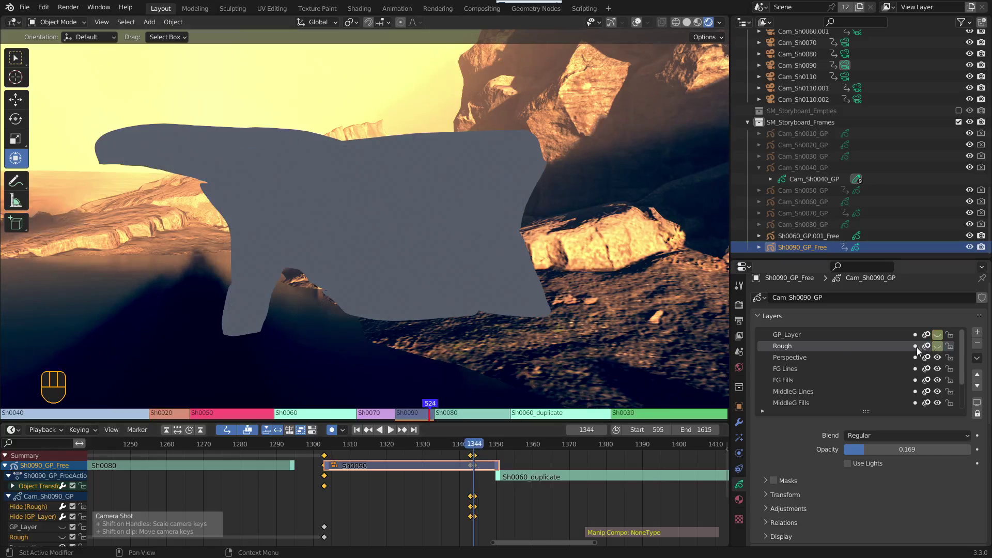
pyautogui.click(470, 450)
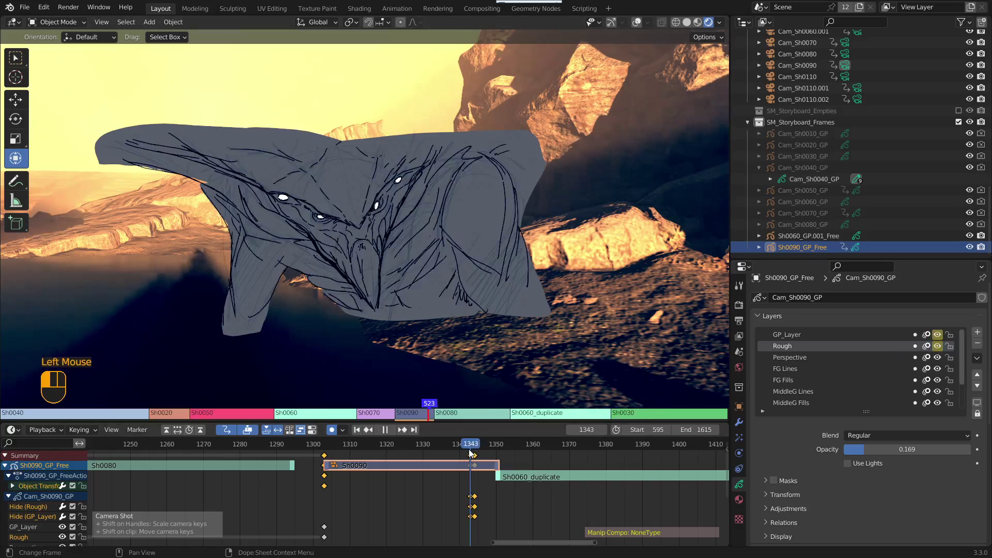
pyautogui.click(937, 346)
pyautogui.click(937, 347)
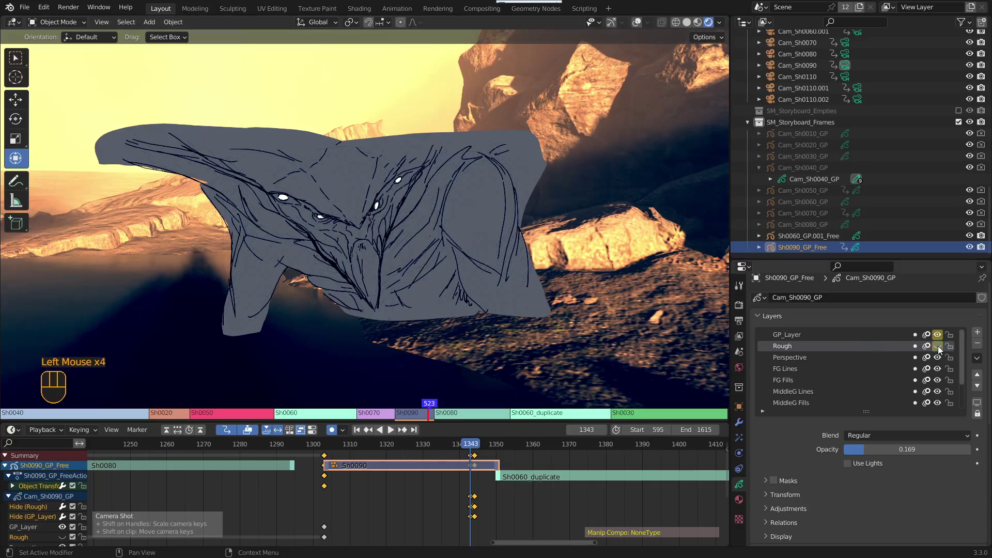
pyautogui.click(937, 346)
# Key the FG Fills layer as visible at frame 1343, then advance to frame 1344
pyautogui.click(937, 380)
pyautogui.click(937, 379)
pyautogui.click(938, 379)
pyautogui.click(938, 380)
pyautogui.press('Left')
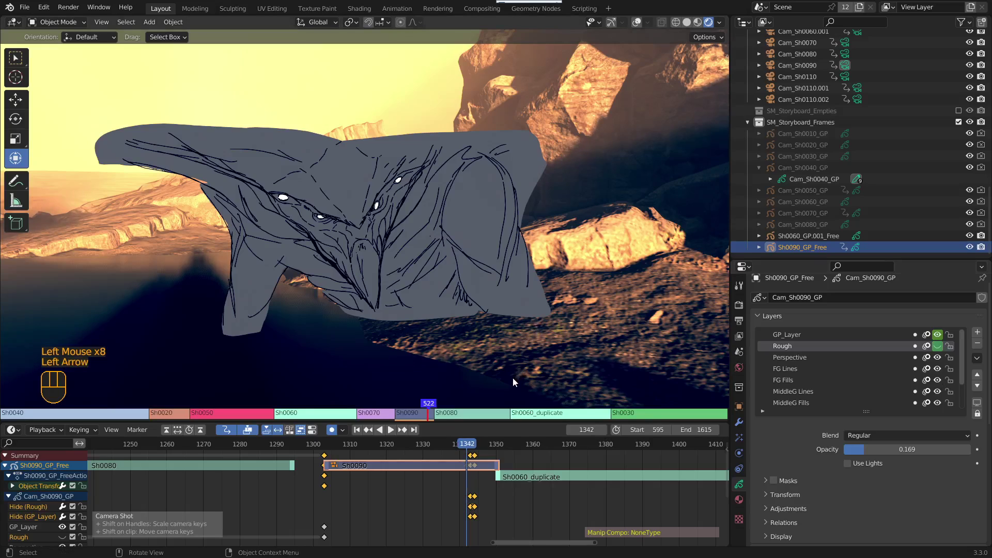
pyautogui.press('Right')
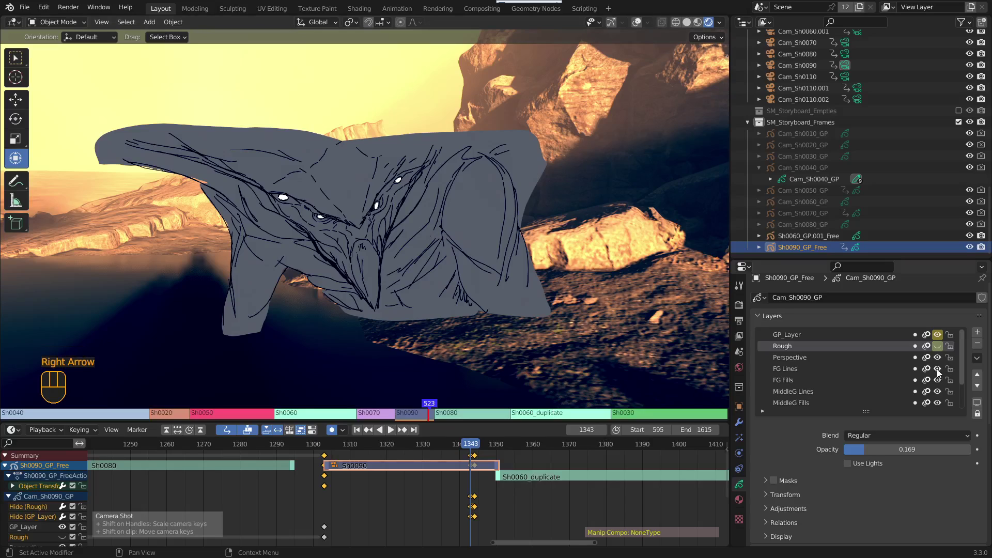
pyautogui.press('i')
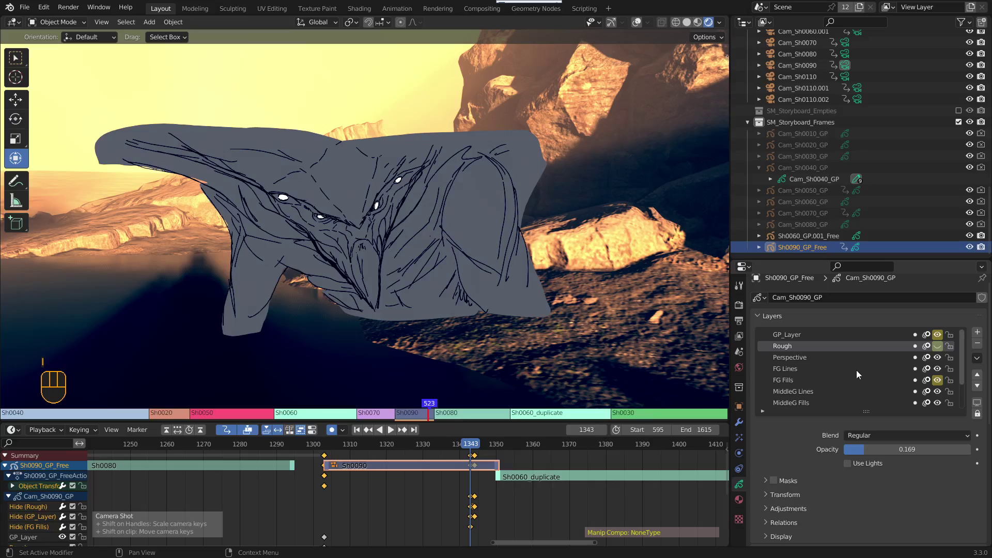
pyautogui.press('Right')
# Scrub past frame 1344 to confirm the sketch vanishes, then scrub back into Sh0090
pyautogui.click(474, 449)
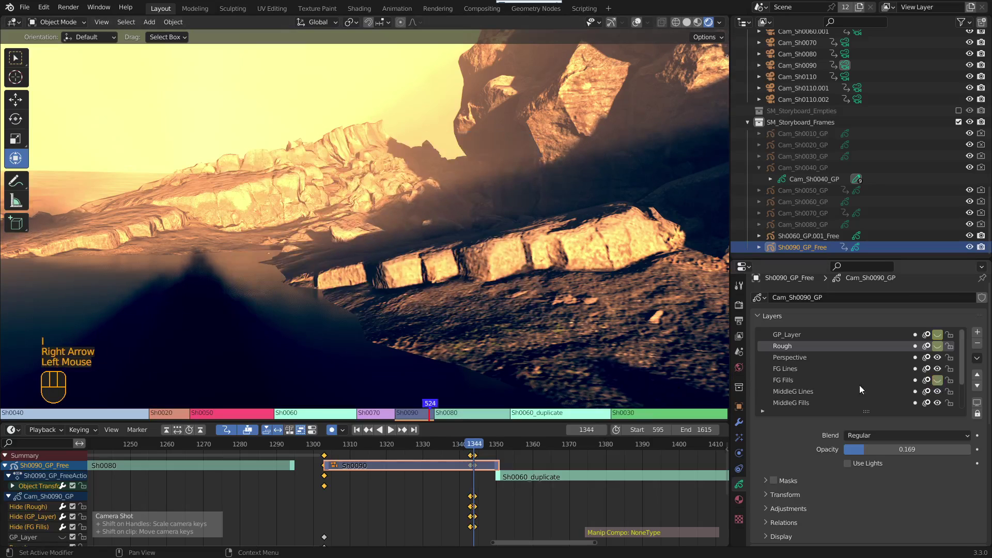
pyautogui.click(472, 451)
pyautogui.moveTo(471, 451); pyautogui.dragTo(485, 445)
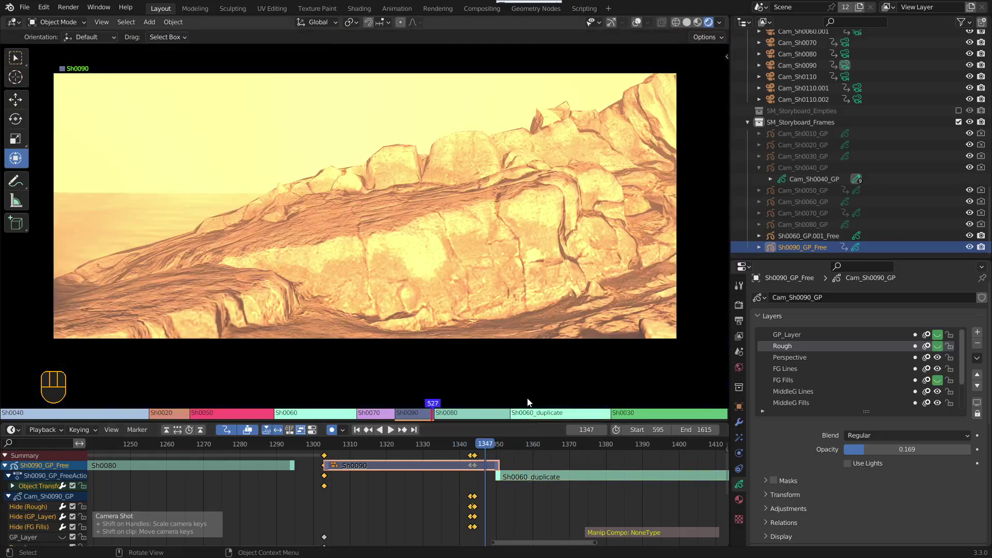
pyautogui.moveTo(466, 282); pyautogui.dragTo(499, 403, button='middle')
pyautogui.moveTo(486, 460); pyautogui.dragTo(375, 457)
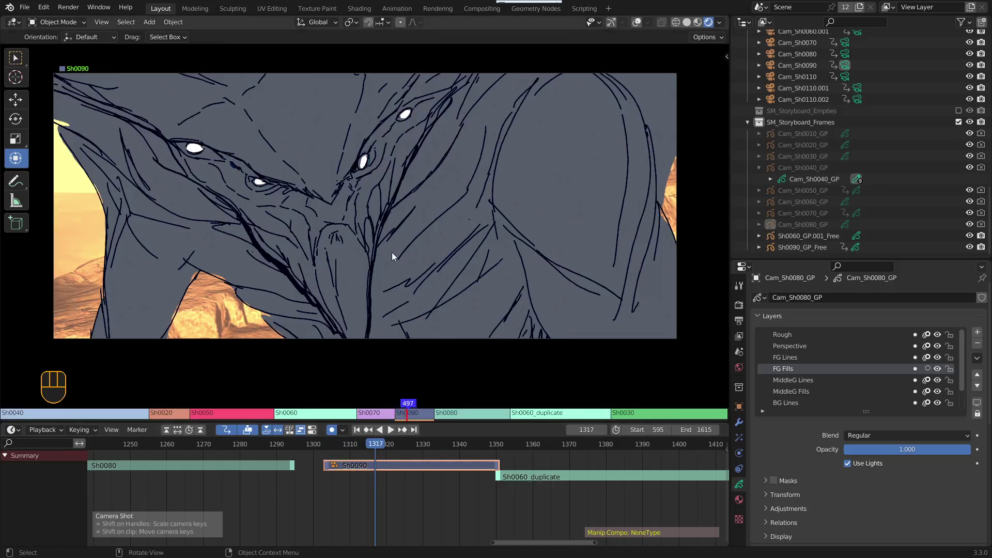
# Select the Sh0090_GP_Free sketch object and move to frame 1305
pyautogui.click(404, 256)
pyautogui.doubleClick(337, 458)
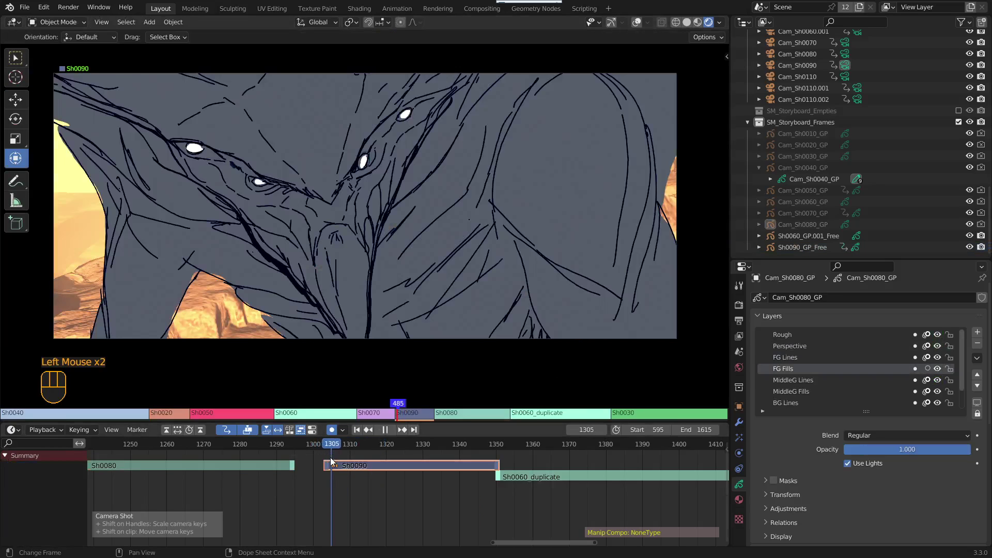
pyautogui.click(488, 302)
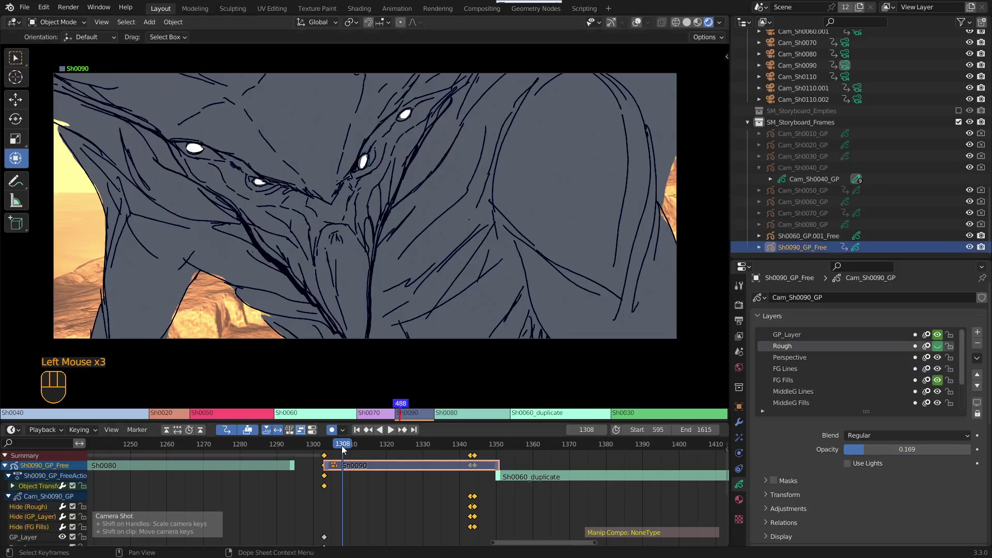
pyautogui.click(325, 457)
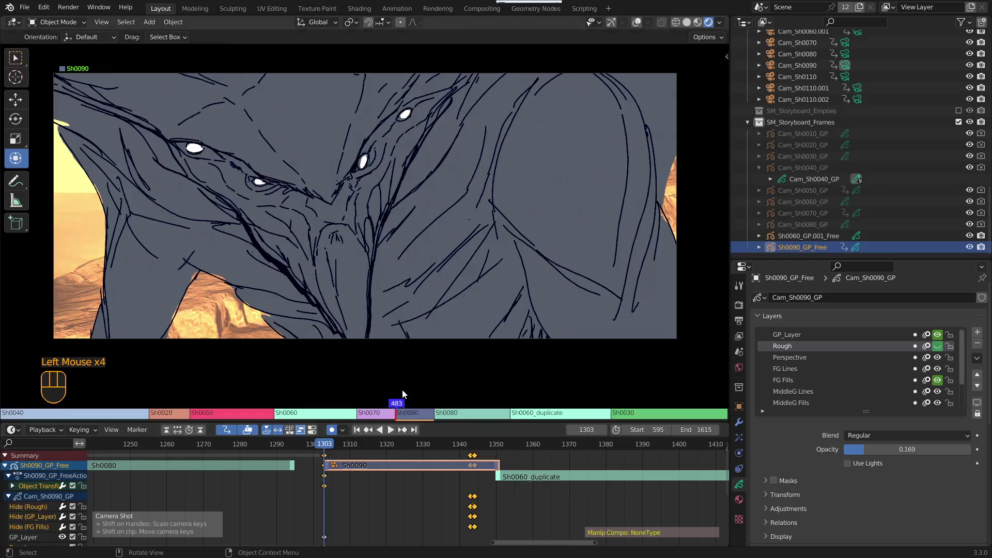
pyautogui.click(332, 443)
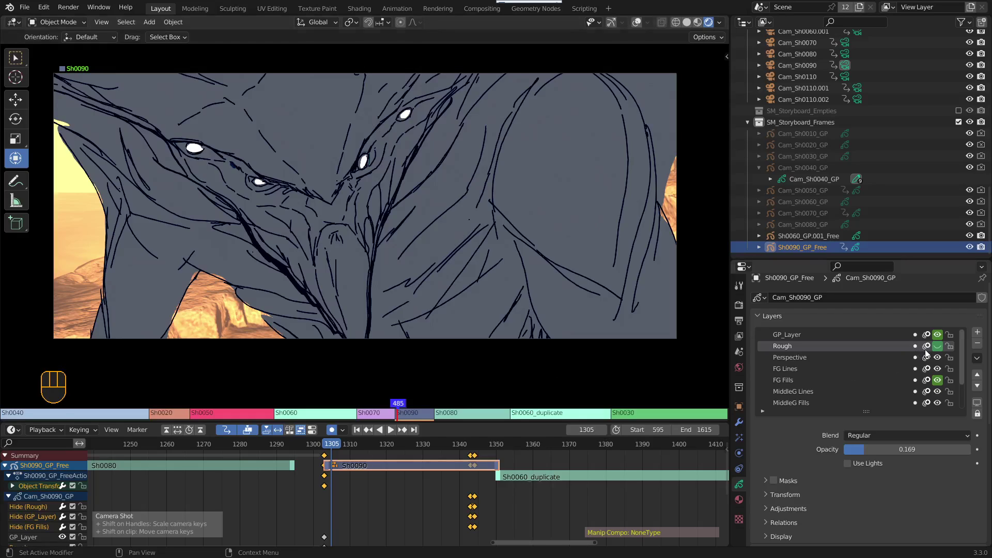
# Key Rough, GP_Layer and FG Fills visible at frame 1305, and GP_Layer and Rough hidden at 1304
pyautogui.click(938, 346)
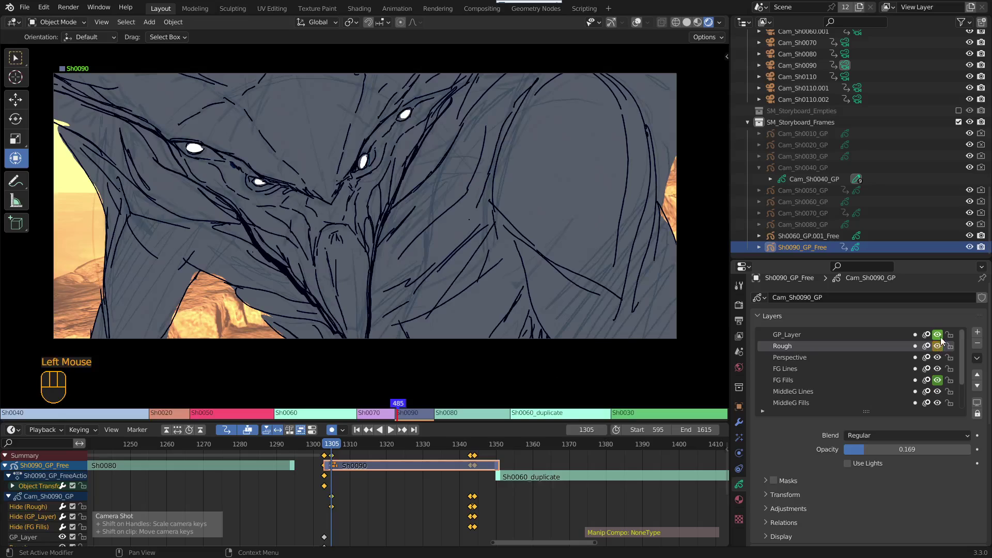
pyautogui.click(939, 335)
pyautogui.click(937, 334)
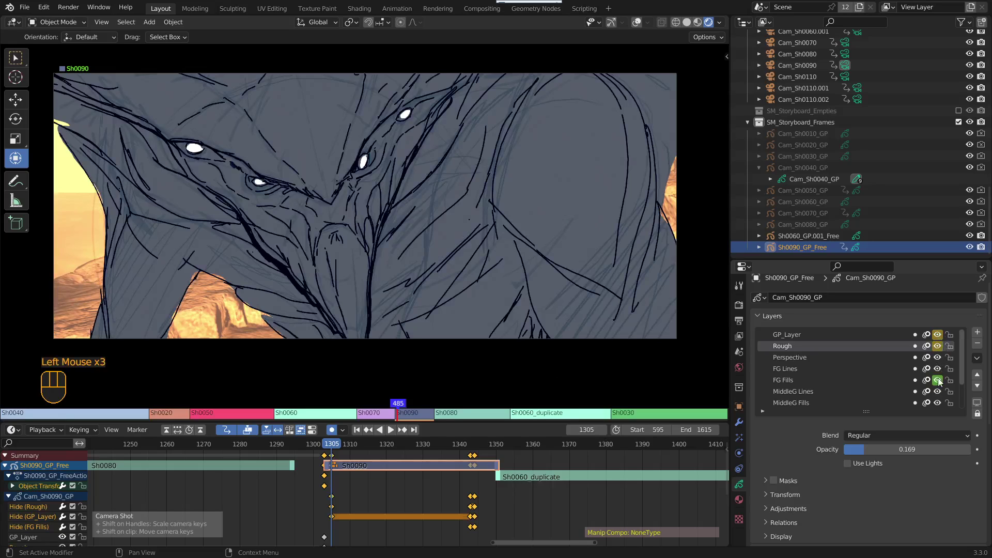
pyautogui.click(937, 381)
pyautogui.click(938, 380)
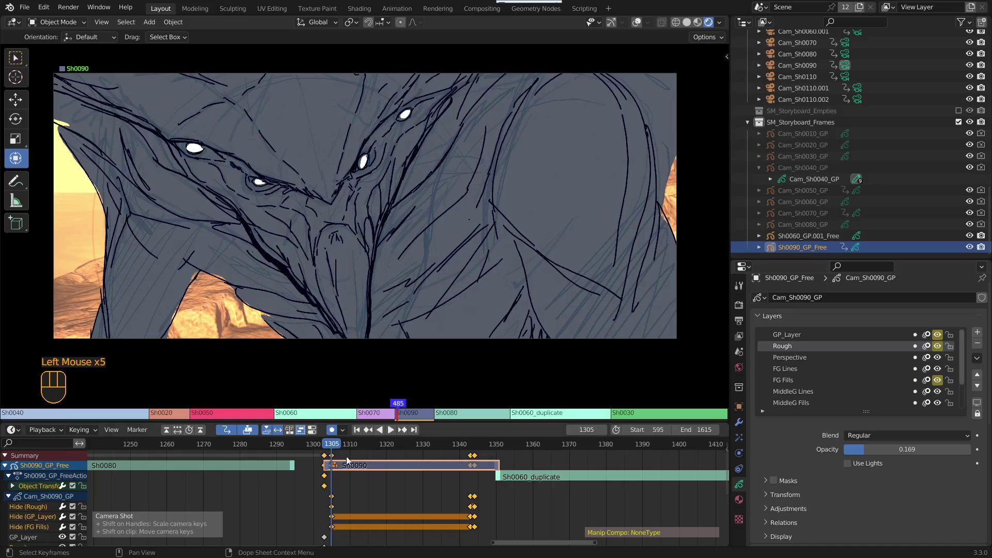
pyautogui.press('Left')
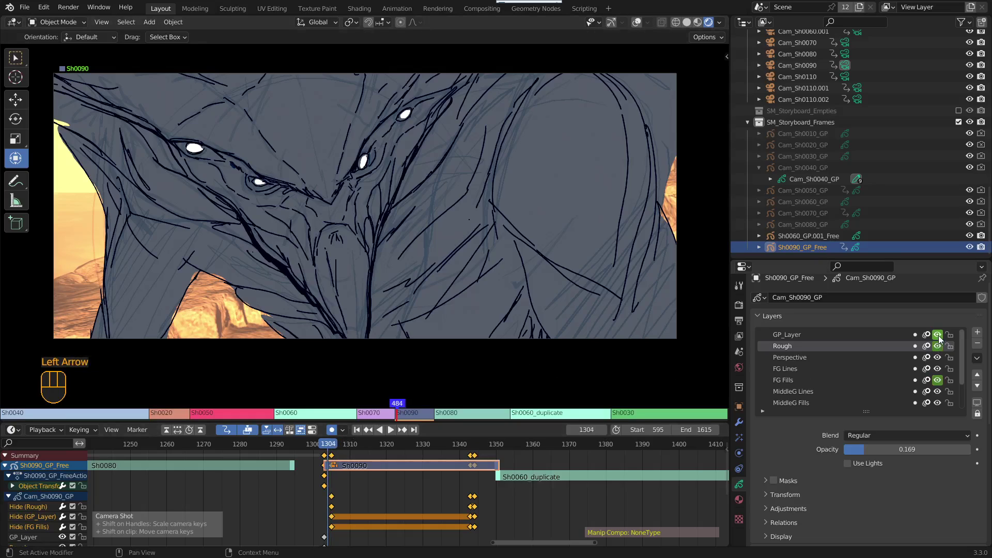
pyautogui.click(937, 334)
pyautogui.click(937, 346)
# Scrub and play across frames 1303–1304 to check the layers switch, stopping at frame 1342
pyautogui.click(324, 448)
pyautogui.moveTo(325, 448)
pyautogui.mouseDown()
pyautogui.moveTo(487, 454)
pyautogui.moveTo(462, 459)
pyautogui.mouseUp()
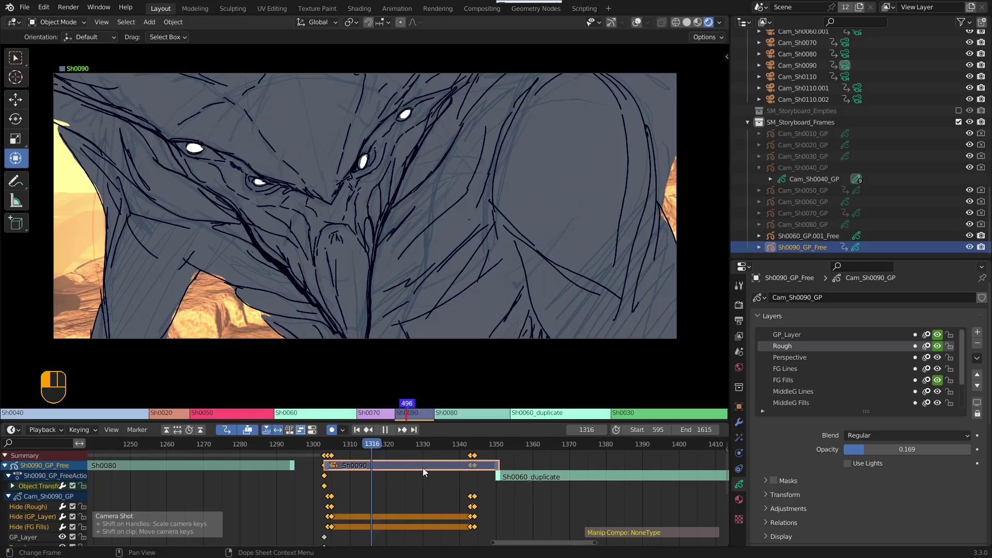
pyautogui.press('space')
pyautogui.click(467, 454)
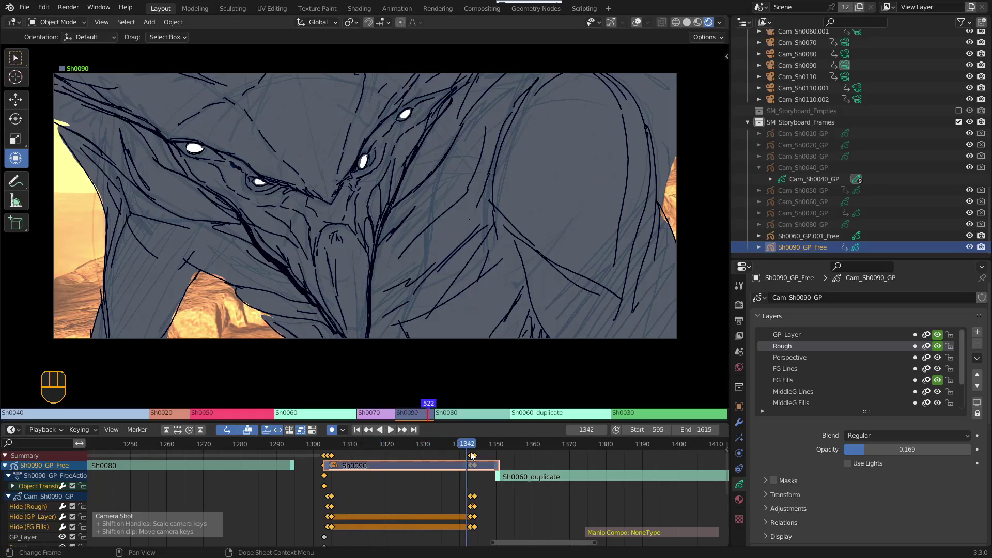
pyautogui.press('Tab')
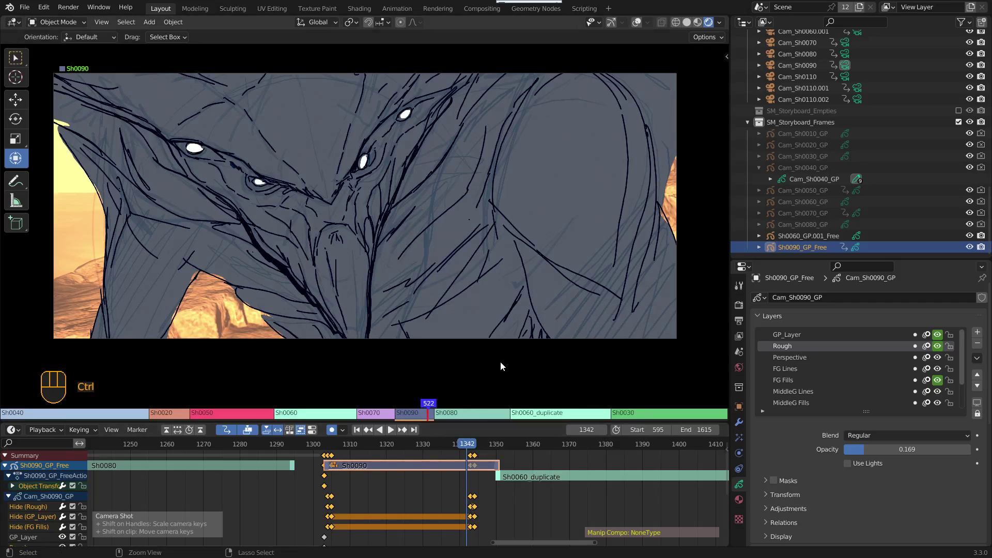
# Undo the recent keyframes four times and delete the remaining visibility keys at frame 1344
pyautogui.hotkey('ctrl', 'z')
pyautogui.hotkey('ctrl', 'z')
pyautogui.hotkey('ctrl', 'z')
pyautogui.hotkey('ctrl', 'z')
pyautogui.hotkey('ctrl', 'z')
pyautogui.hotkey('ctrl', 'z')
pyautogui.hotkey('ctrl', 'z')
pyautogui.hotkey('ctrl', 'z')
pyautogui.hotkey('ctrl', 'z')
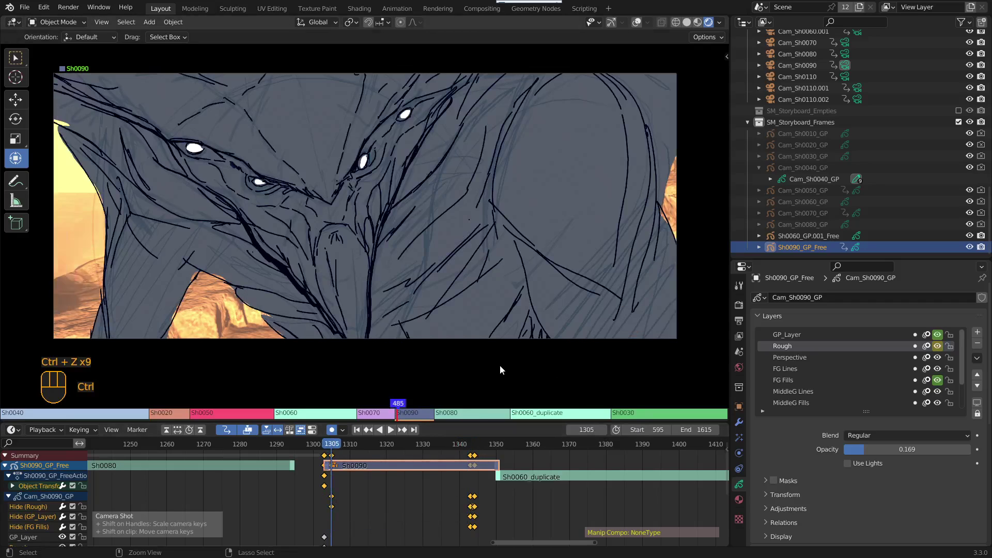
pyautogui.hotkey('ctrl', 'z')
pyautogui.hotkey('ctrl', 'z')
pyautogui.hotkey('ctrl', 'z')
pyautogui.hotkey('ctrl', 'z')
pyautogui.hotkey('ctrl', 'z')
pyautogui.hotkey('ctrl', 'z')
pyautogui.hotkey('ctrl', 'z')
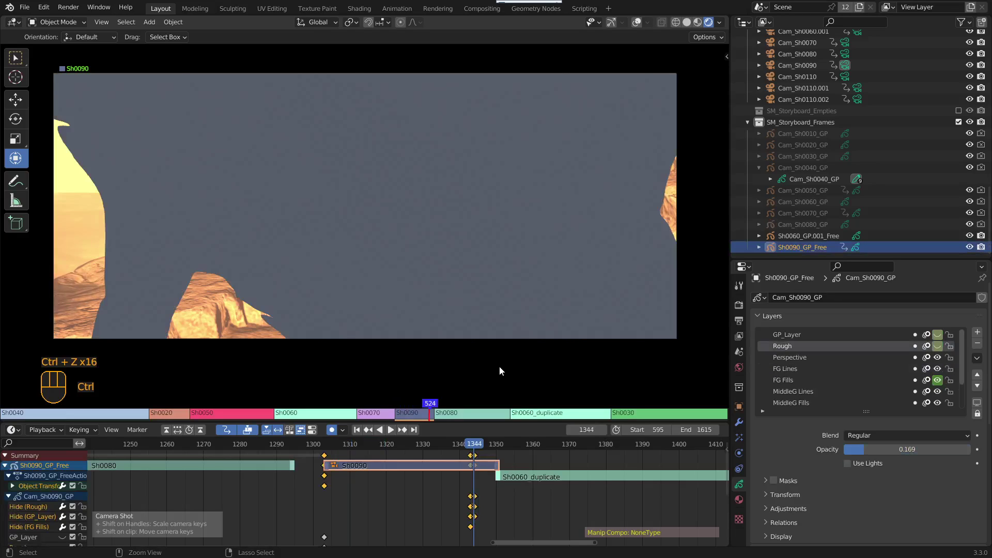
pyautogui.hotkey('ctrl', 'z')
pyautogui.hotkey('ctrl', 'z')
pyautogui.hotkey('ctrl', 'z')
pyautogui.hotkey('ctrl', 'z')
pyautogui.hotkey('ctrl', 'z')
pyautogui.hotkey('ctrl', 'z')
pyautogui.hotkey('ctrl', 'z')
pyautogui.hotkey('ctrl', 'z')
pyautogui.hotkey('ctrl', 'z')
pyautogui.hotkey('ctrl', 'z')
pyautogui.hotkey('ctrl', 'z')
pyautogui.hotkey('ctrl', 'z')
pyautogui.hotkey('ctrl', 'z')
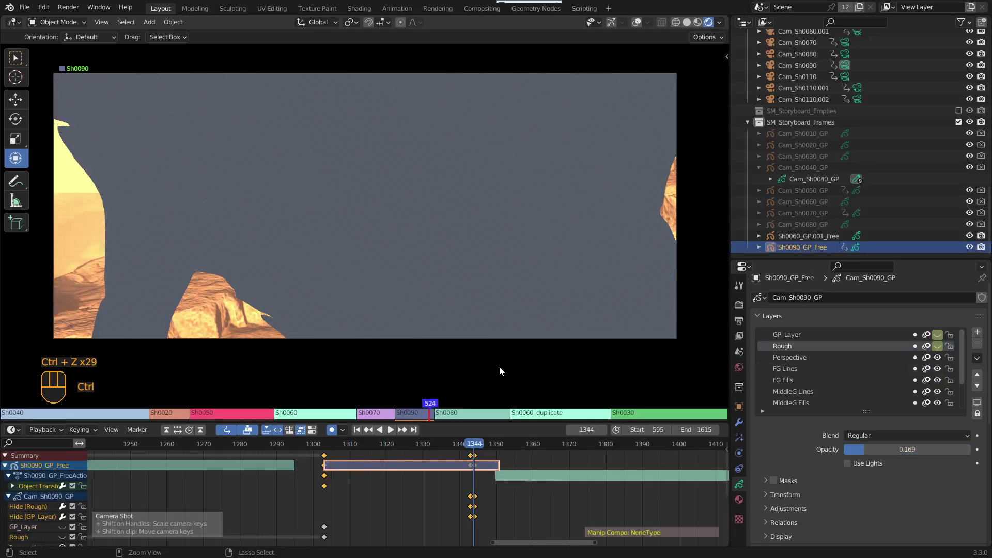
pyautogui.hotkey('ctrl', 'z')
pyautogui.hotkey('ctrl', 'z')
pyautogui.hotkey('ctrl', 'z')
pyautogui.hotkey('ctrl', 'z')
pyautogui.hotkey('ctrl', 'z')
pyautogui.hotkey('ctrl', 'z')
pyautogui.hotkey('ctrl', 'z')
pyautogui.hotkey('ctrl', 'z')
pyautogui.hotkey('ctrl', 'z')
pyautogui.hotkey('ctrl', 'z')
pyautogui.hotkey('ctrl', 'z')
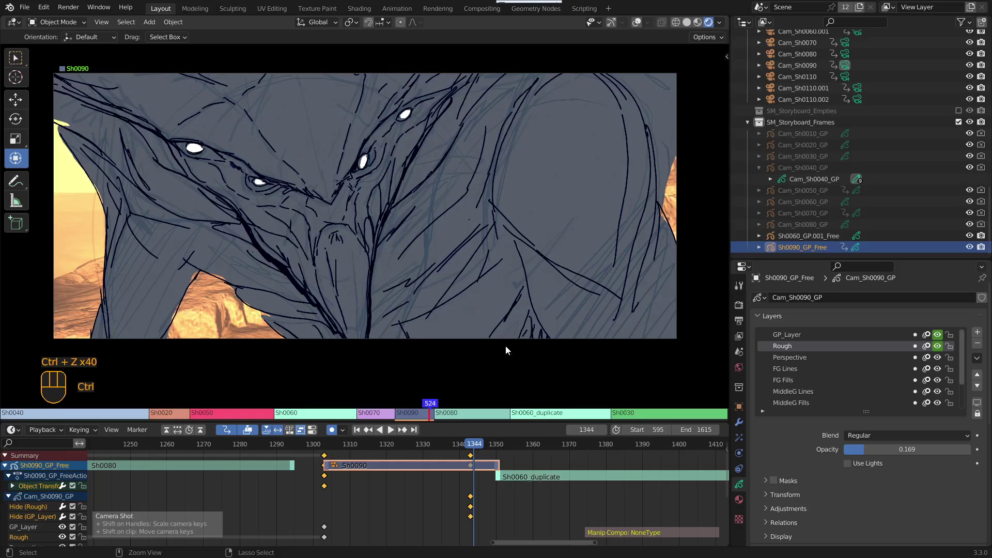
pyautogui.click(454, 510)
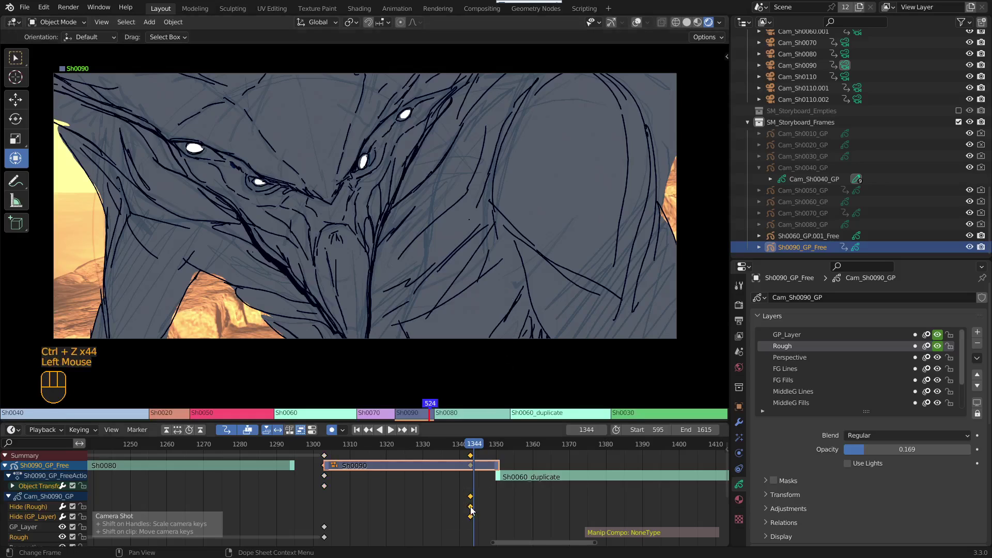
pyautogui.press('Delete')
# Play past the end of Sh0090, then return the playhead to frame 1320
pyautogui.click(440, 447)
pyautogui.press('space')
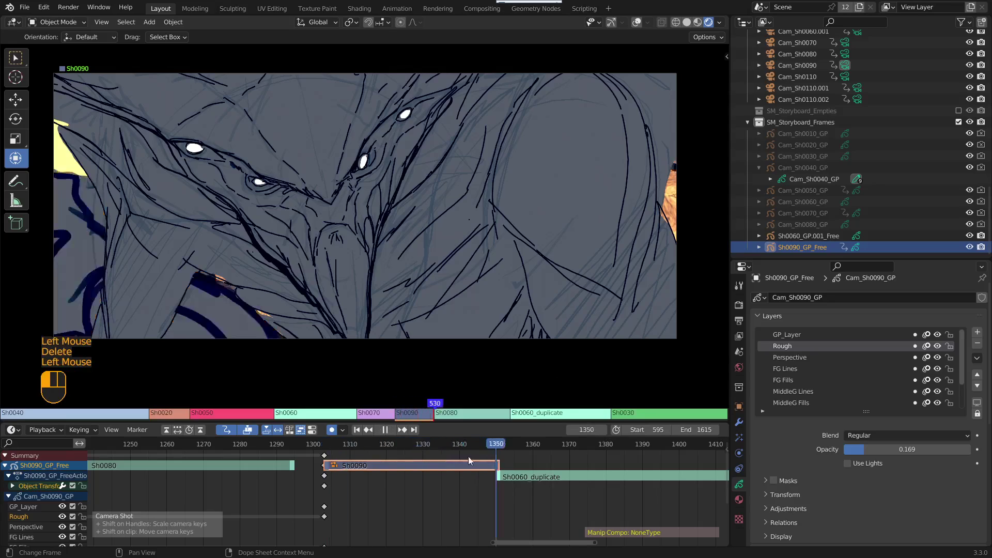
pyautogui.moveTo(559, 457); pyautogui.dragTo(387, 469)
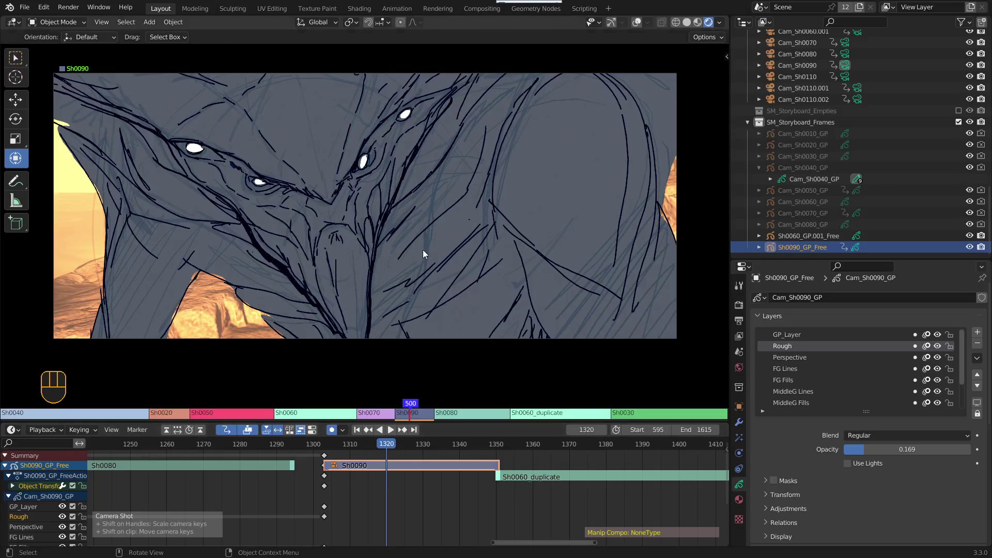
pyautogui.press('Tab')
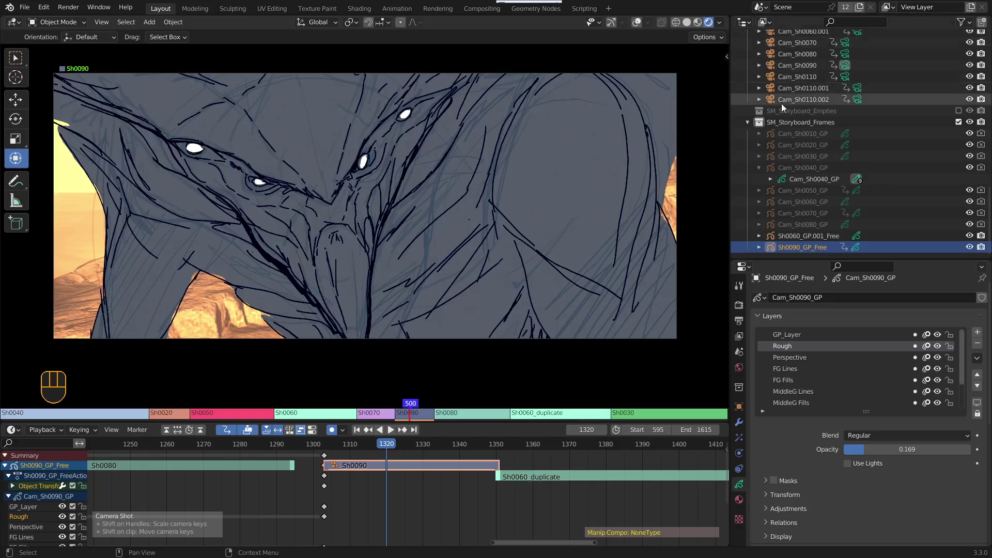
pyautogui.click(752, 21)
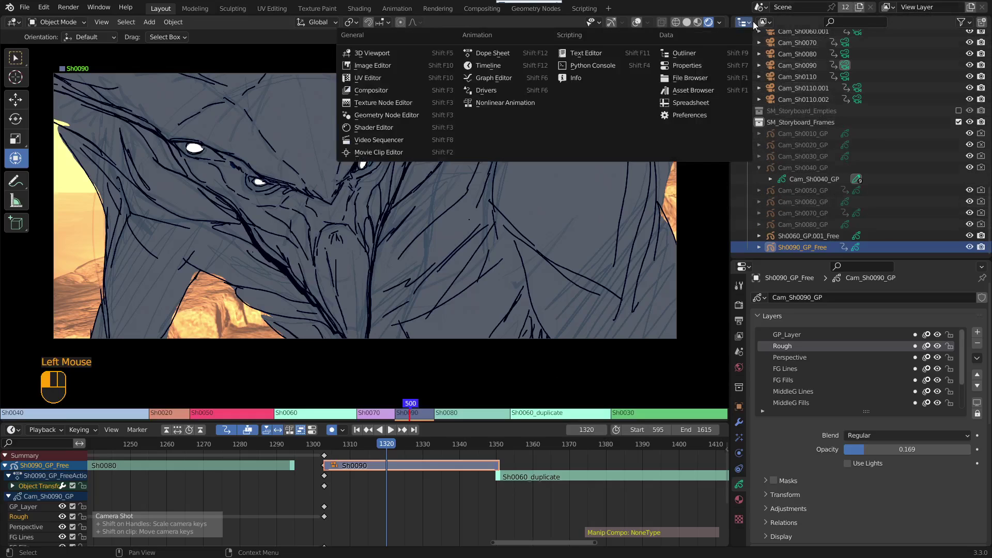
pyautogui.click(730, 42)
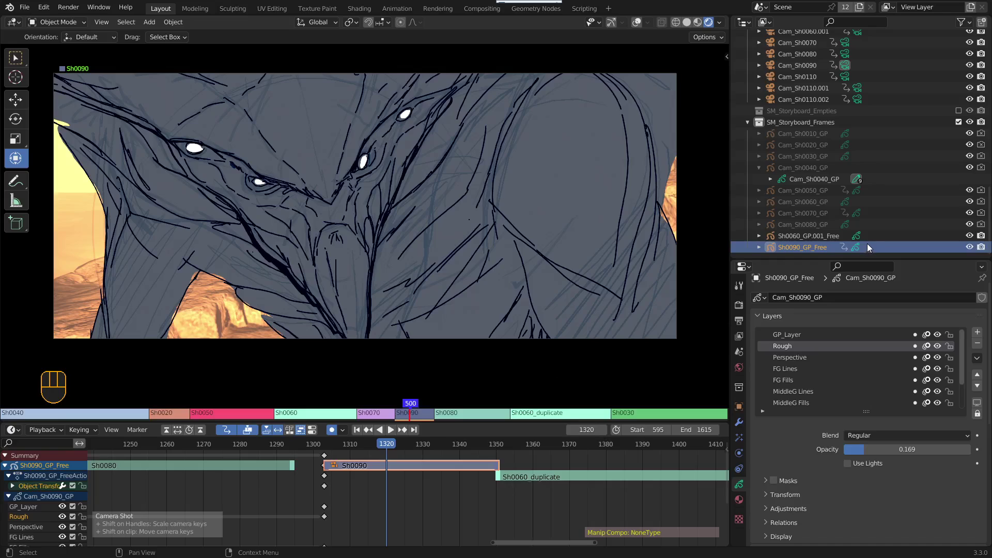
pyautogui.moveTo(820, 161); pyautogui.dragTo(836, 401, button='middle')
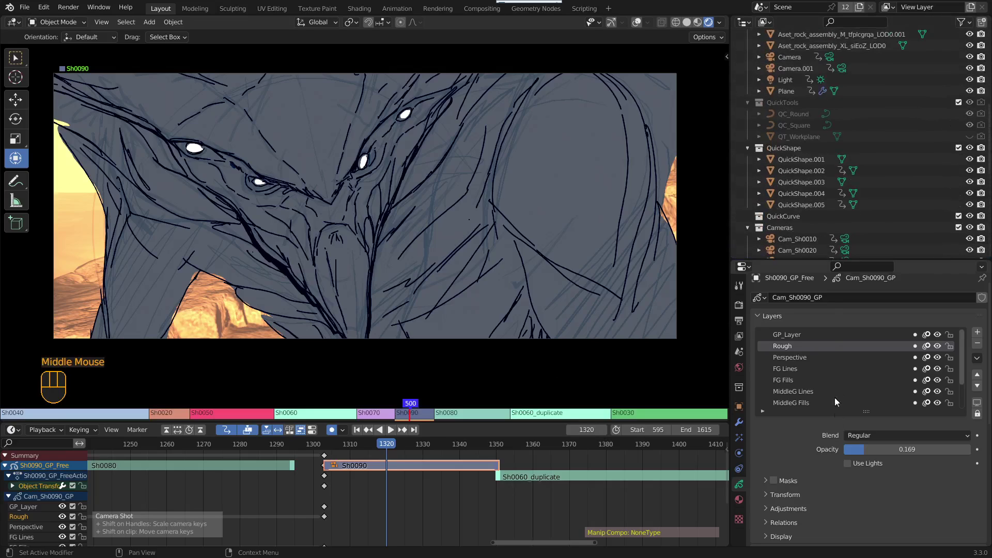
pyautogui.press('KP_Decimal')
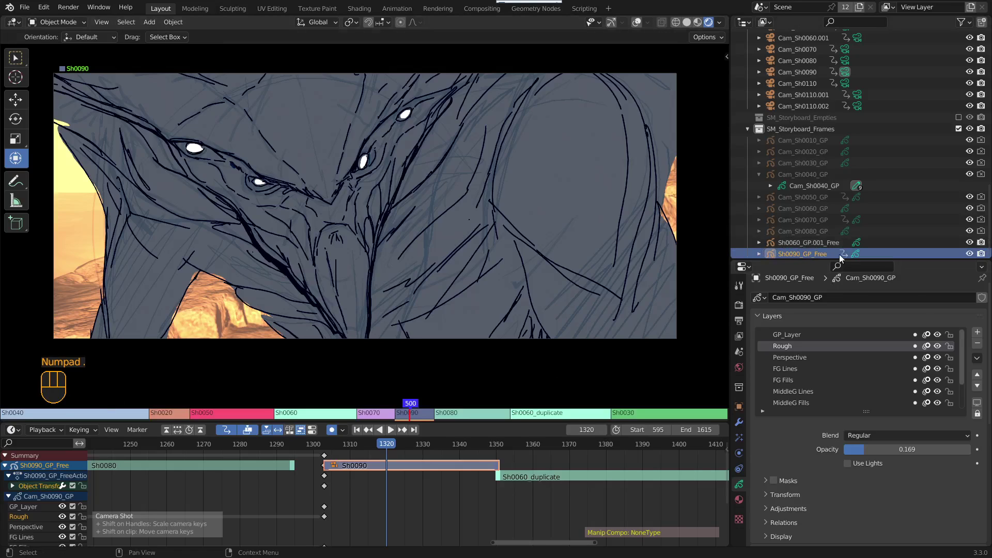
pyautogui.moveTo(889, 244); pyautogui.dragTo(885, 237, button='middle')
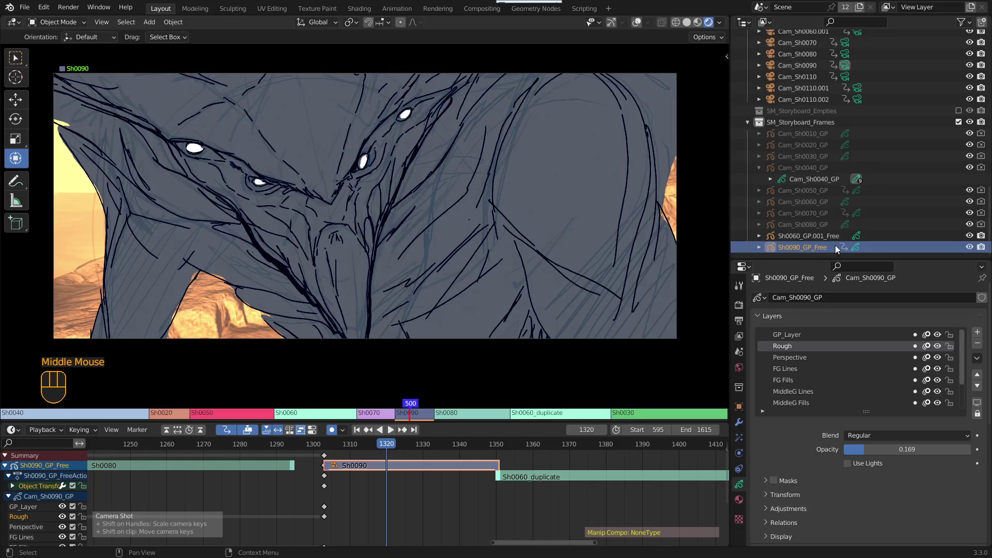
pyautogui.click(969, 247)
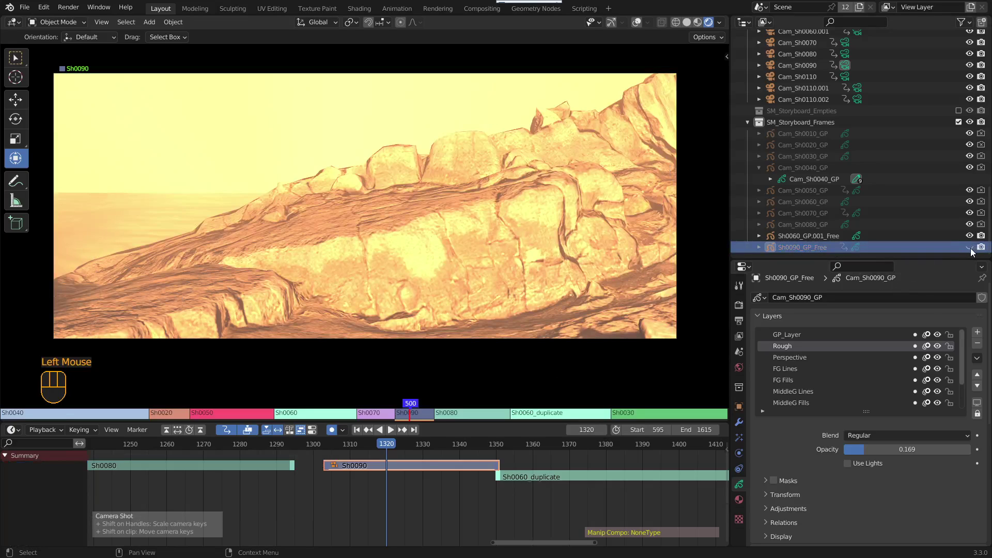
pyautogui.click(970, 247)
pyautogui.click(969, 247)
pyautogui.click(970, 247)
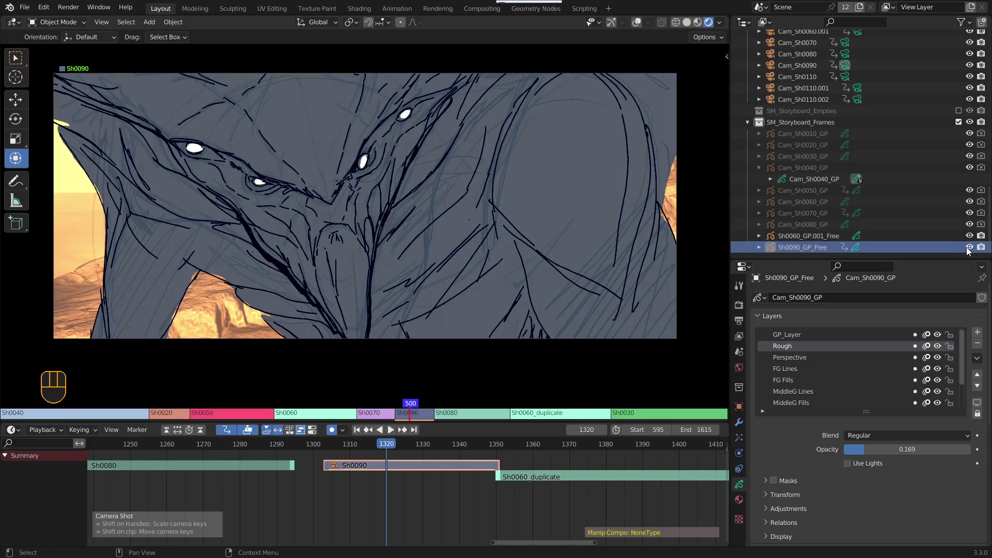
pyautogui.press('i')
pyautogui.press('i')
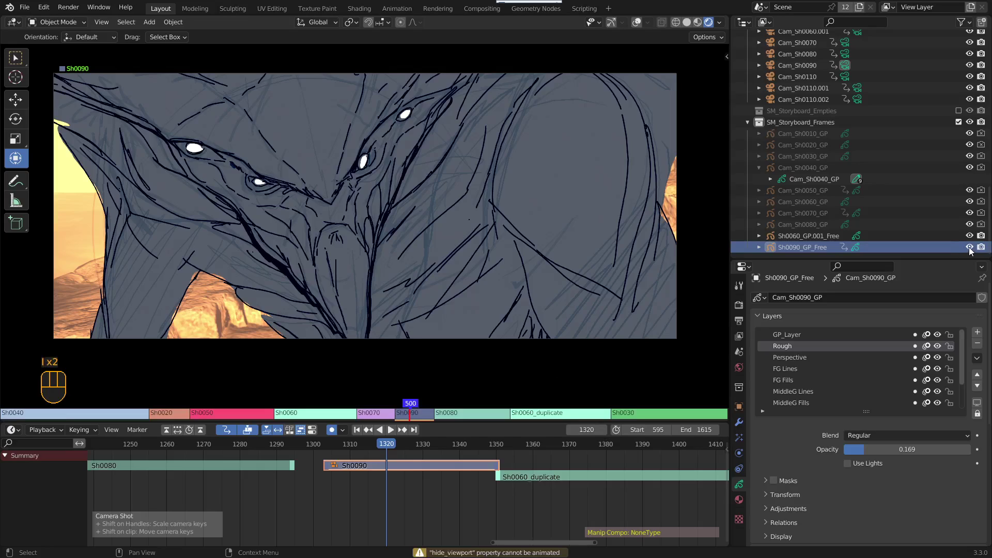
pyautogui.press('i')
pyautogui.press('i')
pyautogui.press('i')
pyautogui.press('i')
pyautogui.press('i')
pyautogui.press('i')
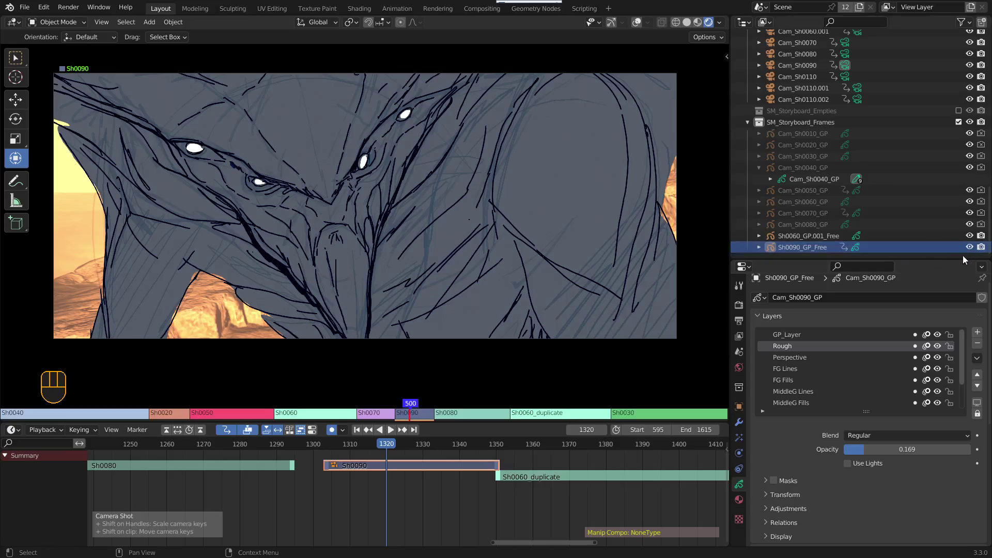
# Add the Disable in Viewports column via the Outliner filter and test Sh0090_GP_Free's monitor toggle
pyautogui.click(972, 24)
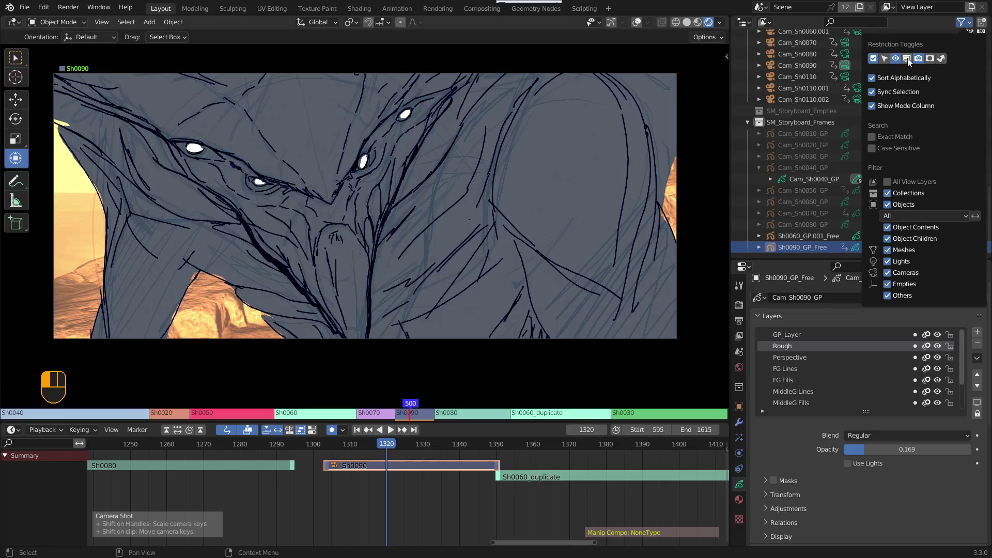
pyautogui.click(932, 20)
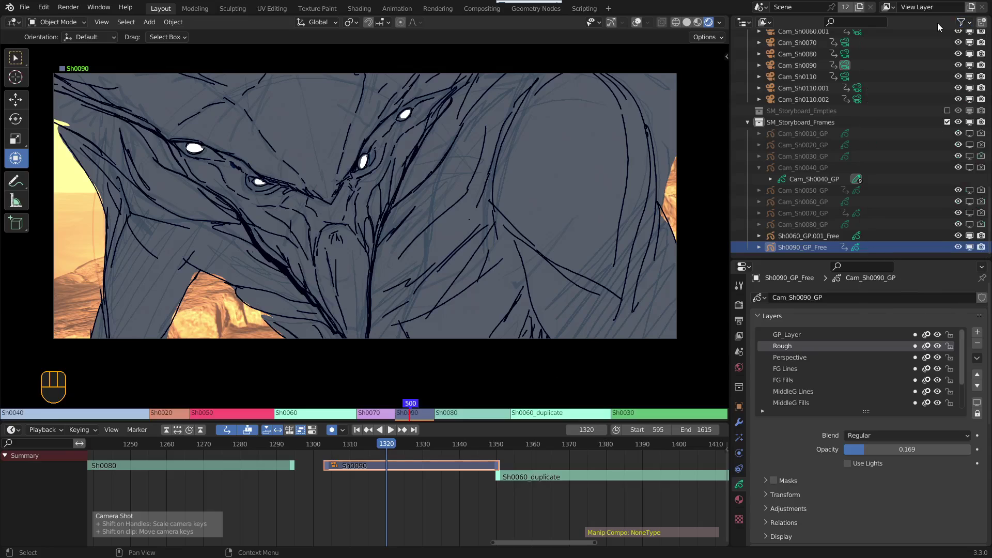
pyautogui.click(970, 248)
pyautogui.click(970, 248)
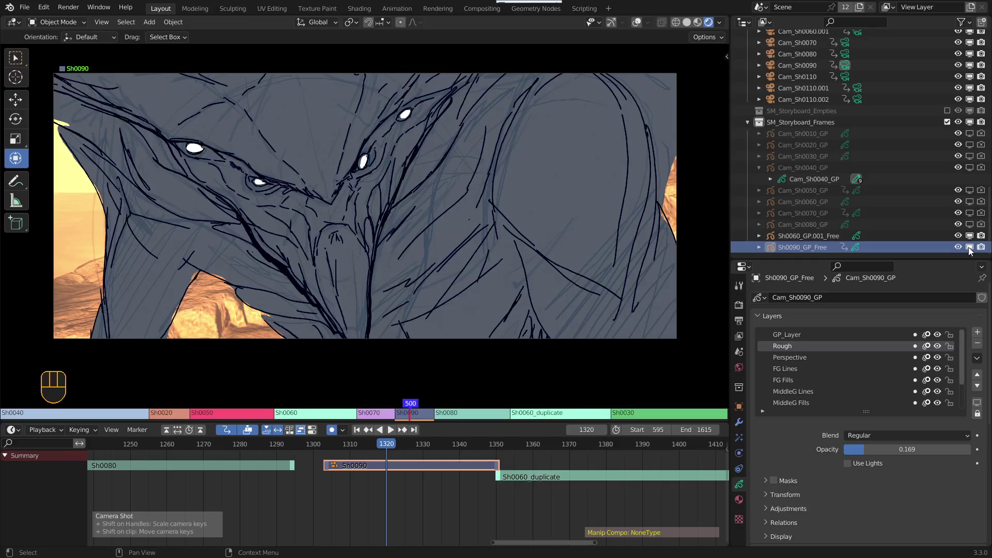
# Keyframe Sh0090_GP_Free as disabled in viewports at frame 1348, then scrub back to check
pyautogui.moveTo(386, 445); pyautogui.dragTo(486, 453)
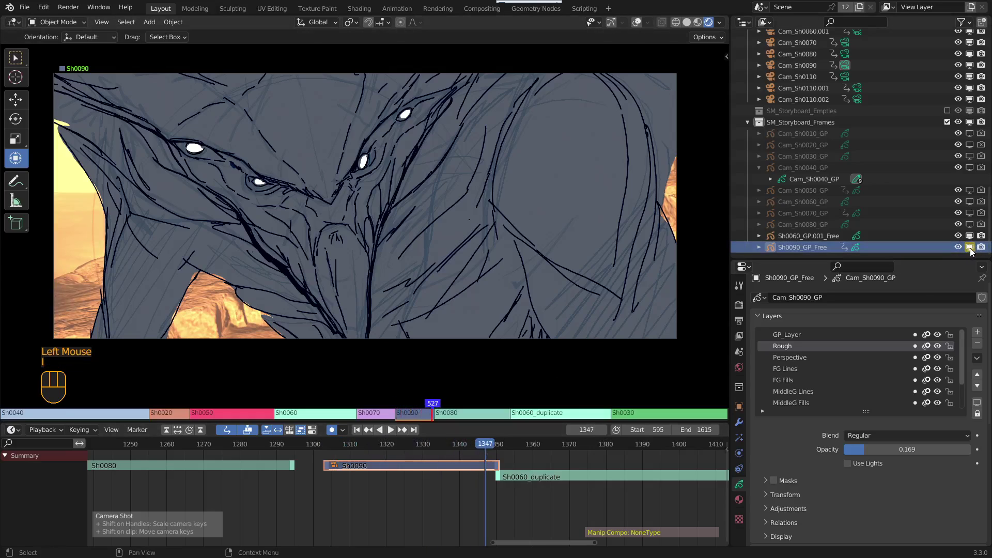
pyautogui.press('Right')
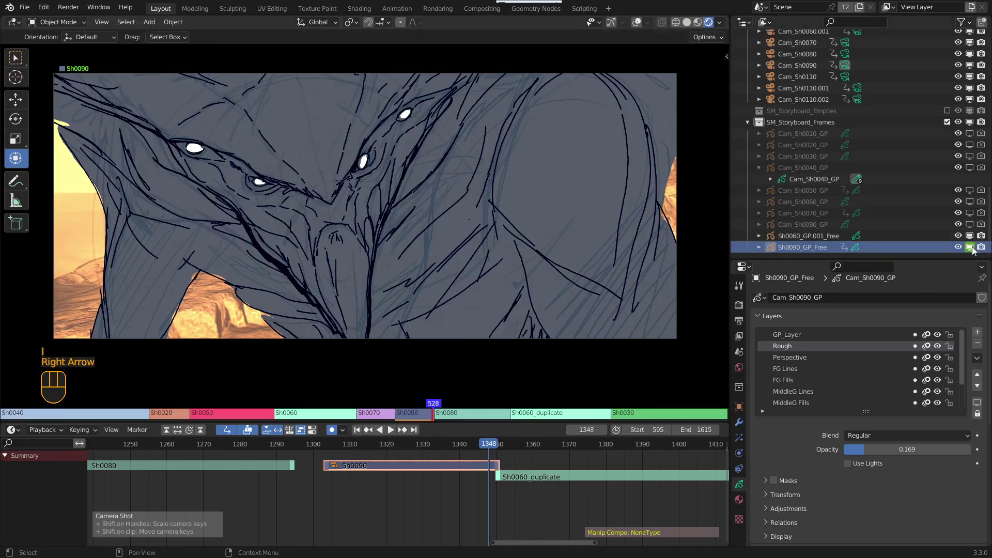
pyautogui.click(970, 247)
pyautogui.moveTo(489, 444)
pyautogui.mouseDown()
pyautogui.moveTo(522, 448)
pyautogui.moveTo(426, 459)
pyautogui.moveTo(514, 447)
pyautogui.moveTo(464, 452)
pyautogui.moveTo(492, 445)
pyautogui.moveTo(473, 452)
pyautogui.mouseUp()
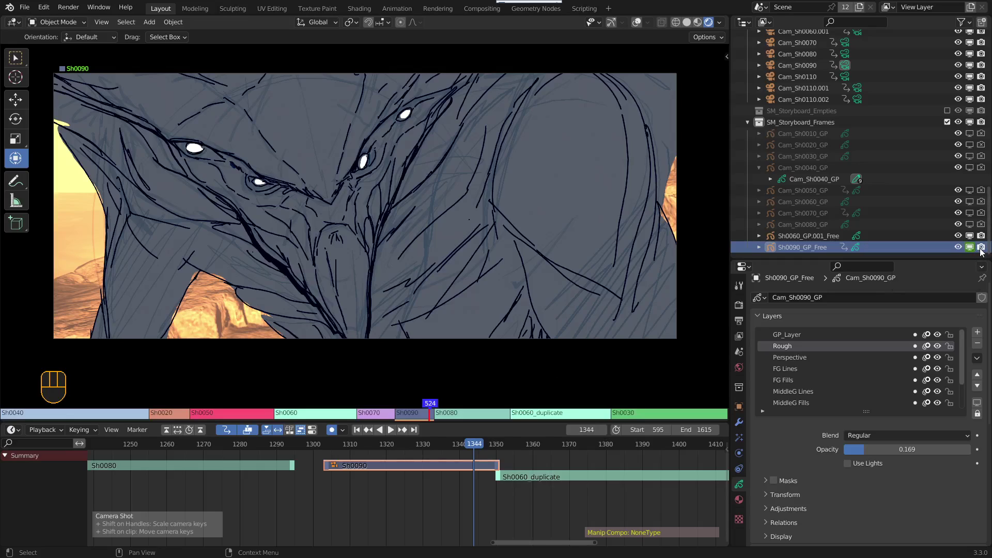
# Toggle the sketch's render visibility off and back on, then move the playhead to frame 1352
pyautogui.click(981, 248)
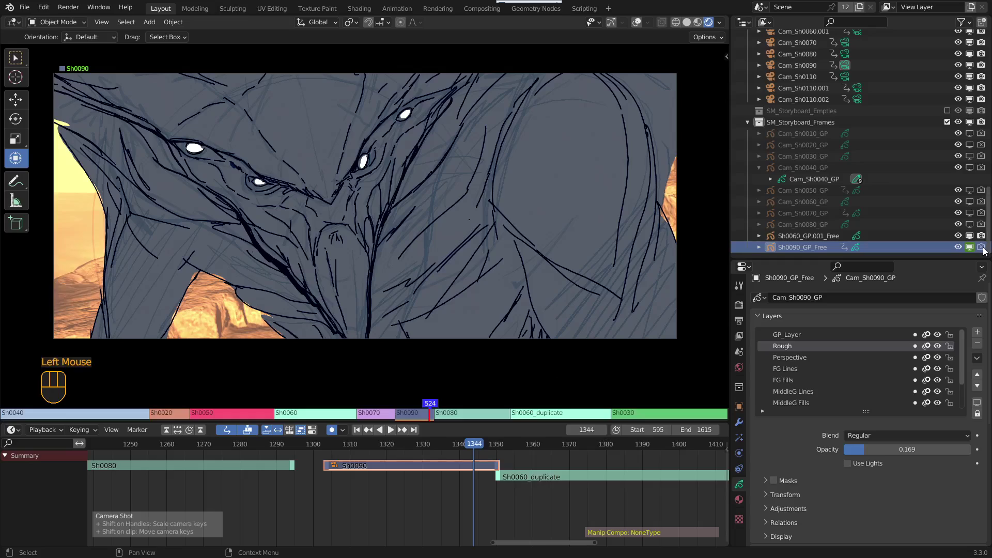
pyautogui.click(982, 249)
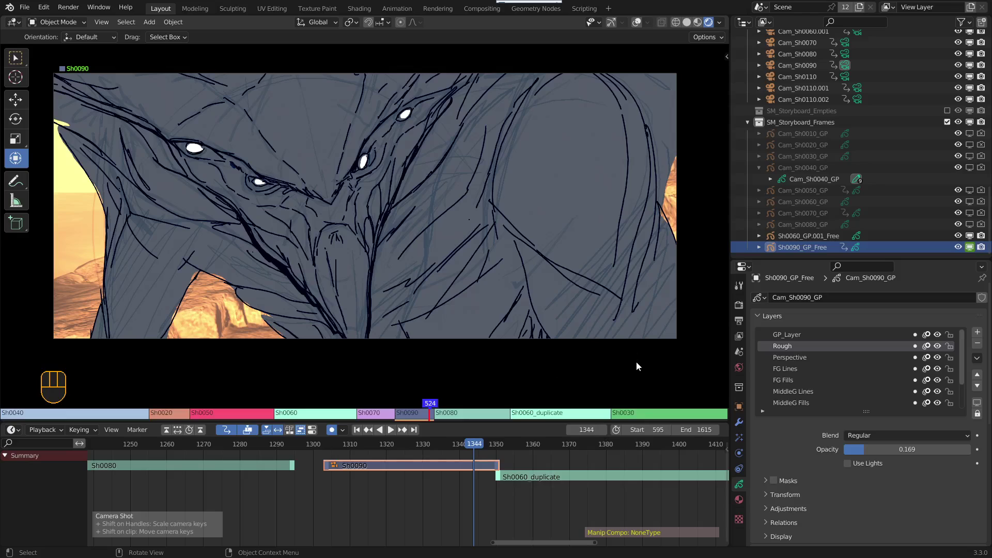
pyautogui.moveTo(475, 452); pyautogui.dragTo(504, 454)
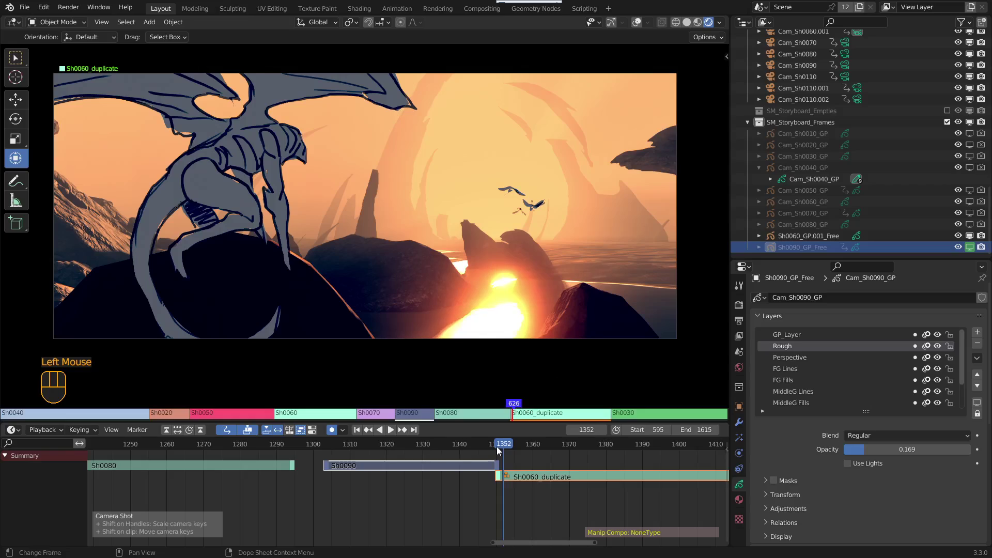